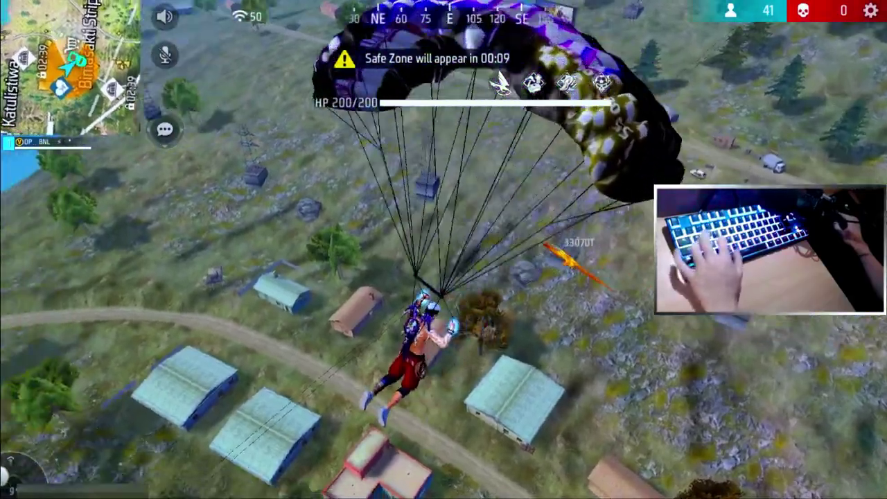
key(a)
key(w)
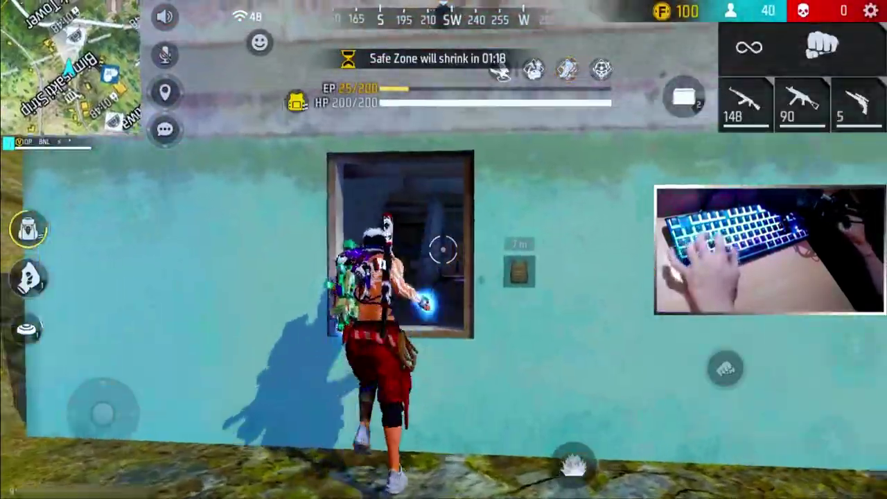
key(w)
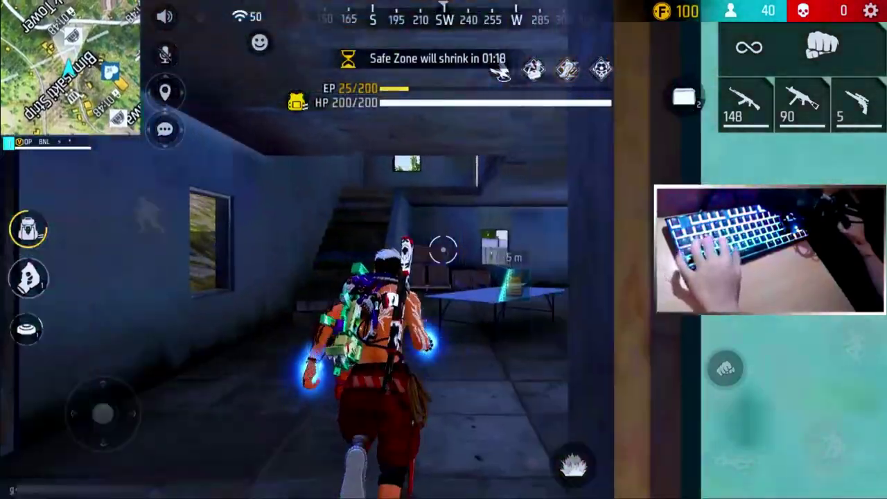
key(2)
key(w)
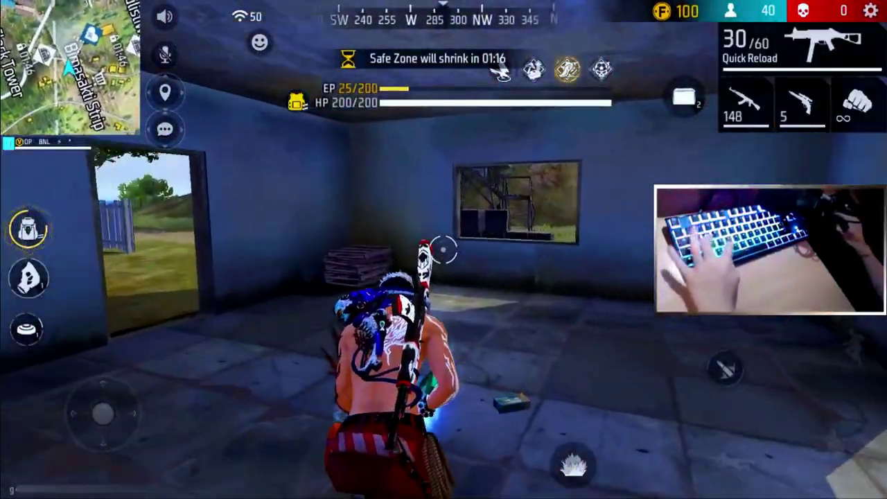
key(1)
key(space)
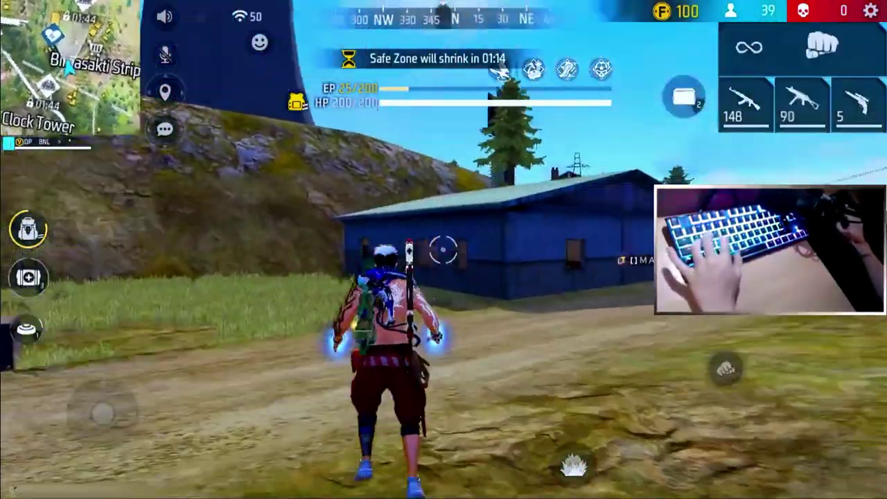
key(w)
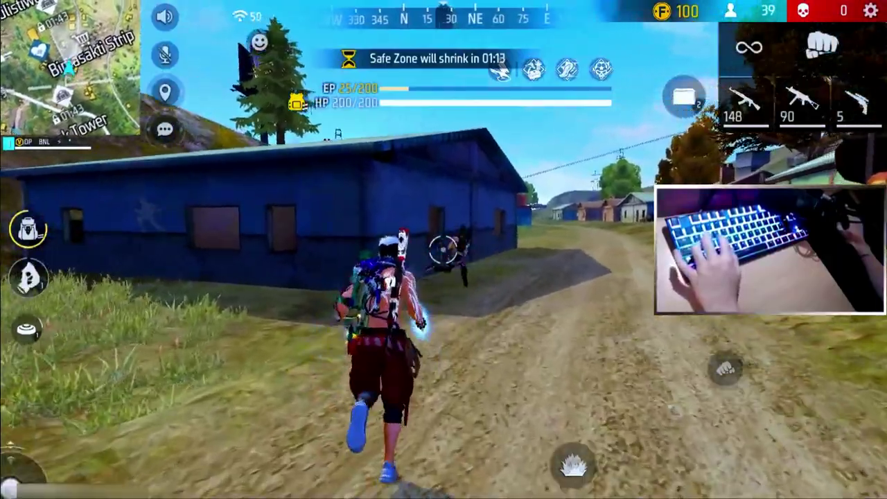
key(2)
key(w)
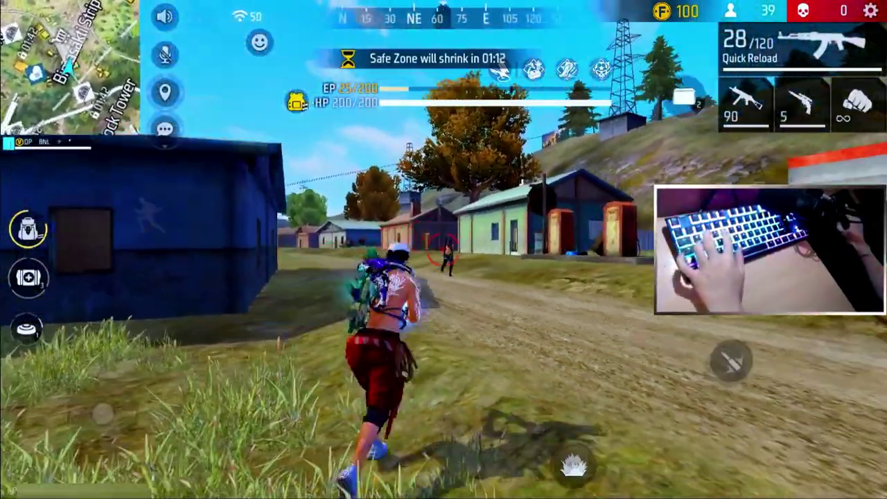
click(444, 249)
key(4)
key(space)
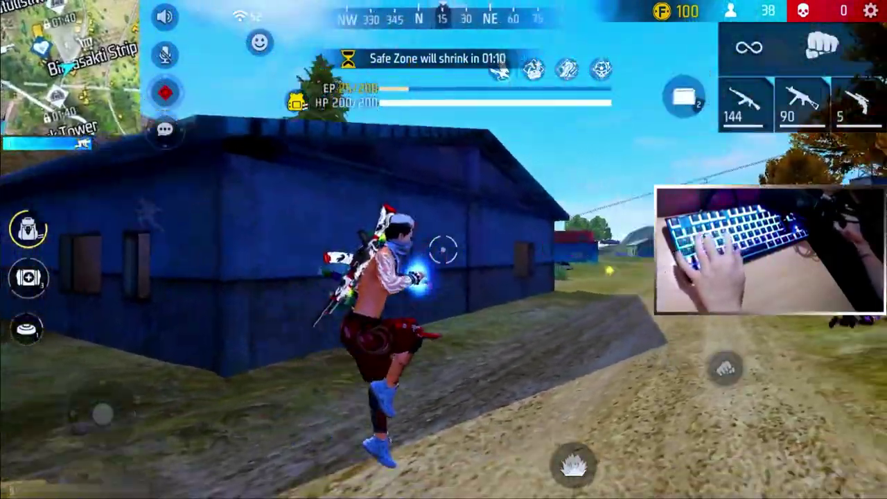
key(w)
key(2)
key(e)
key(w)
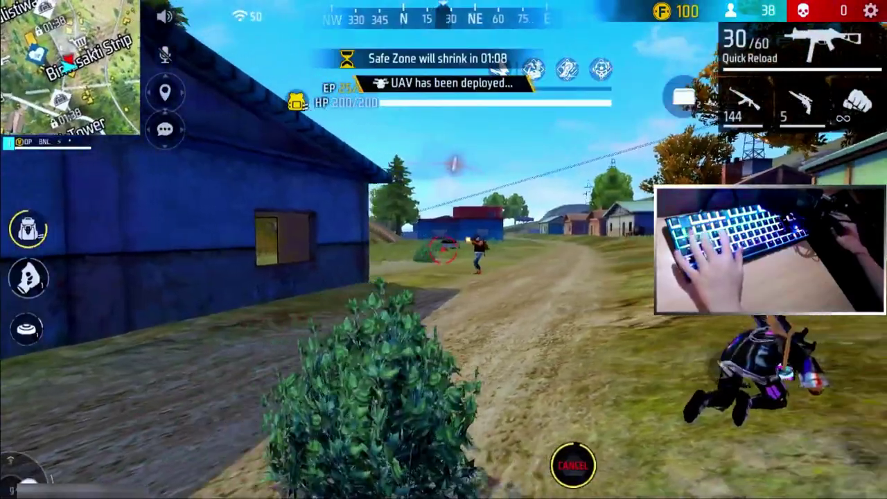
key(2)
click(444, 249)
key(1)
key(w)
key(space)
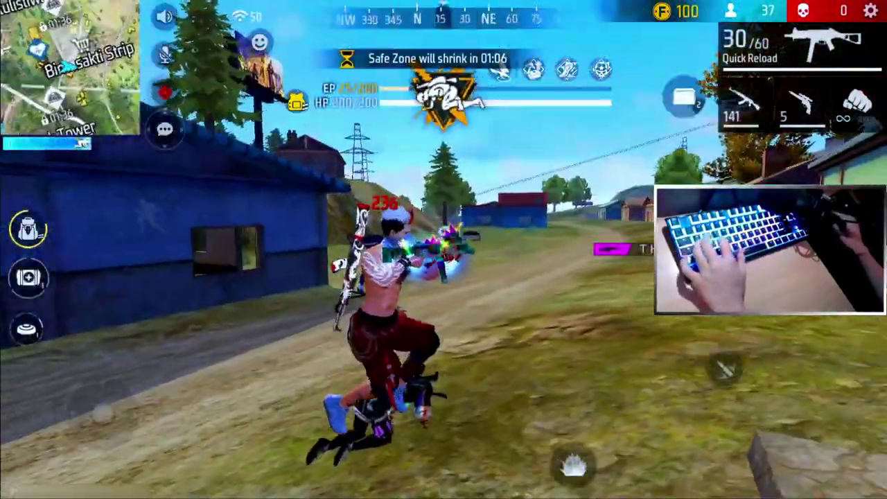
key(4)
key(2)
key(space)
key(w)
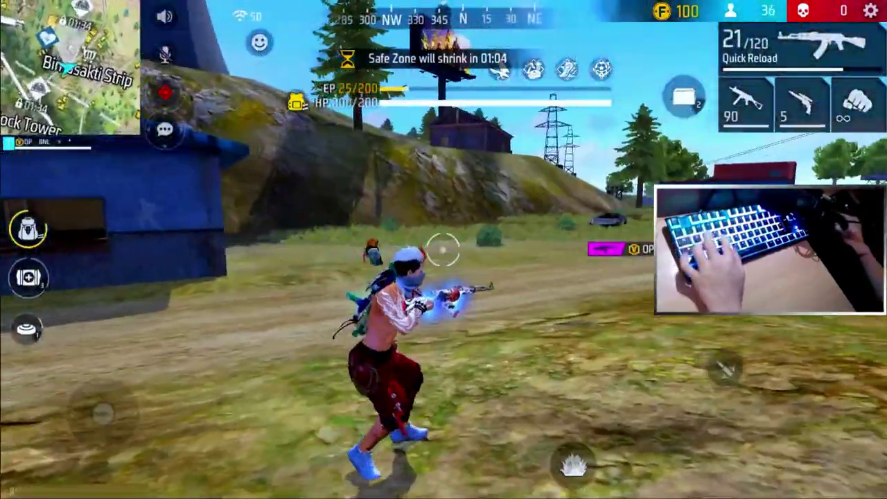
key(3)
key(w)
key(2)
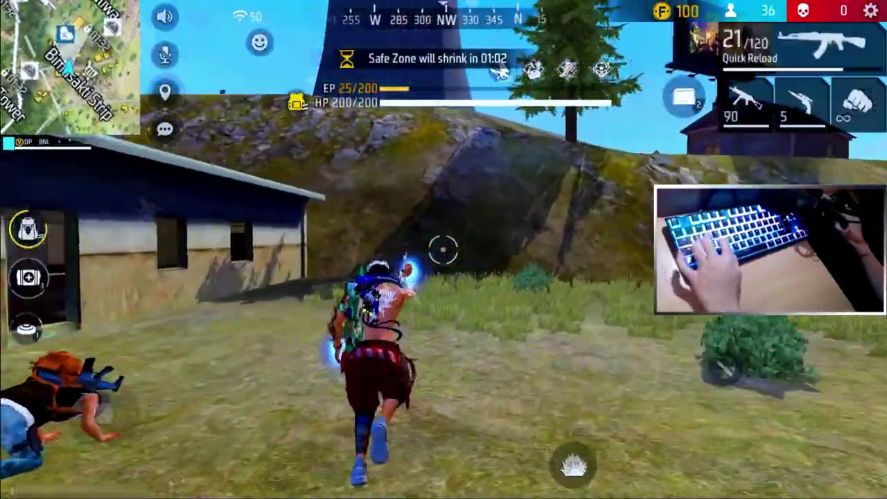
key(3)
key(w)
key(space)
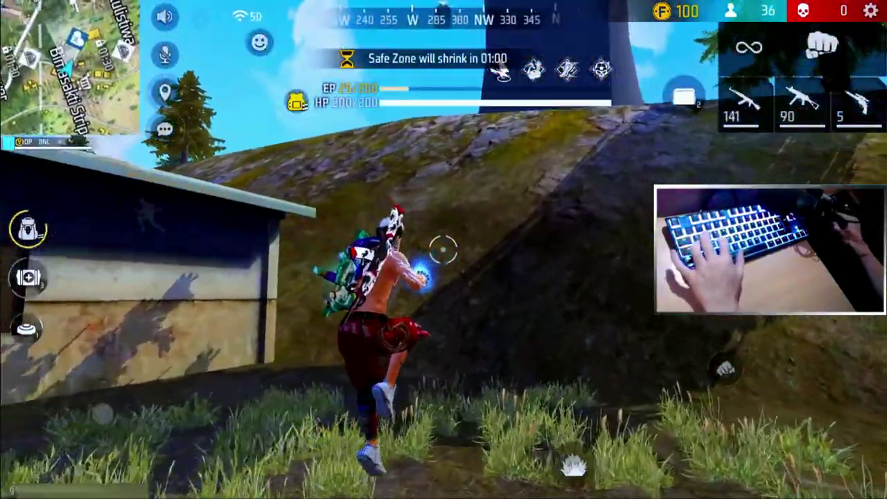
key(space)
key(w)
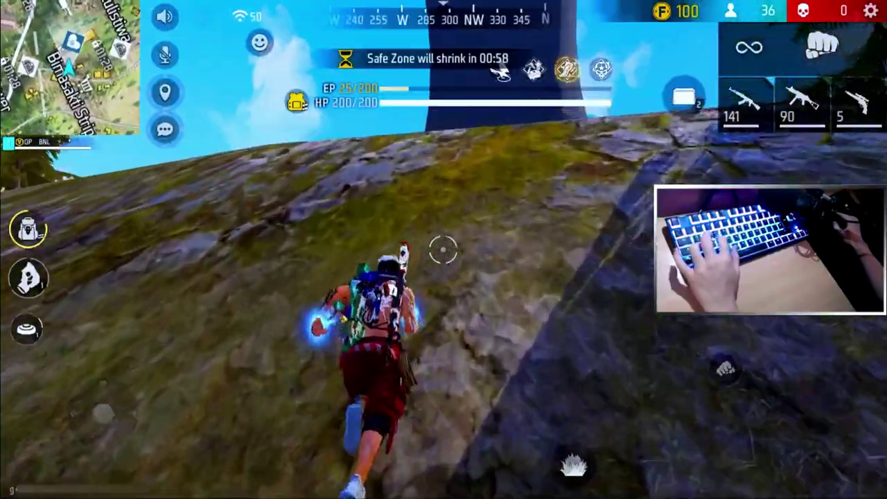
key(w)
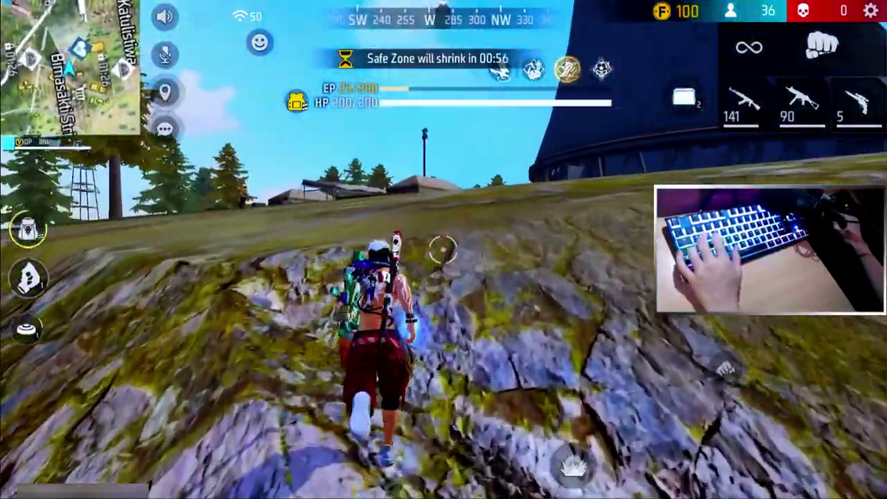
key(2)
key(w)
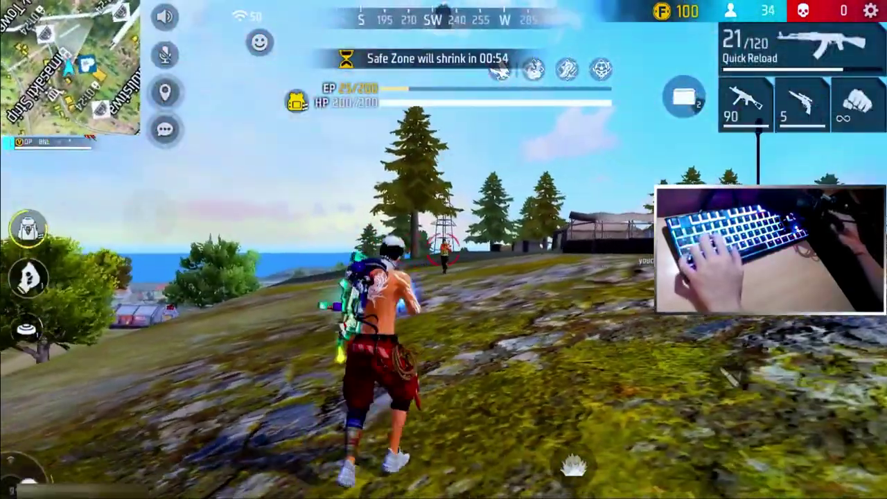
click(442, 249)
click(442, 249)
key(3)
key(1)
key(w)
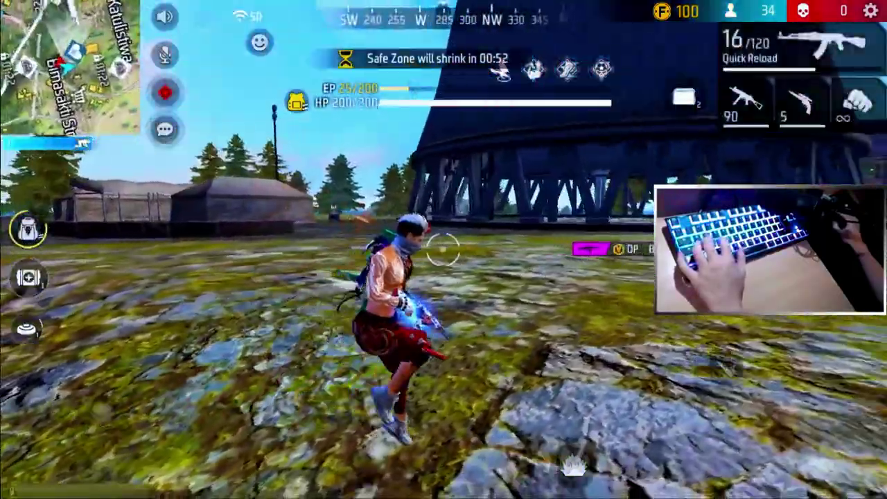
key(3)
key(1)
key(w)
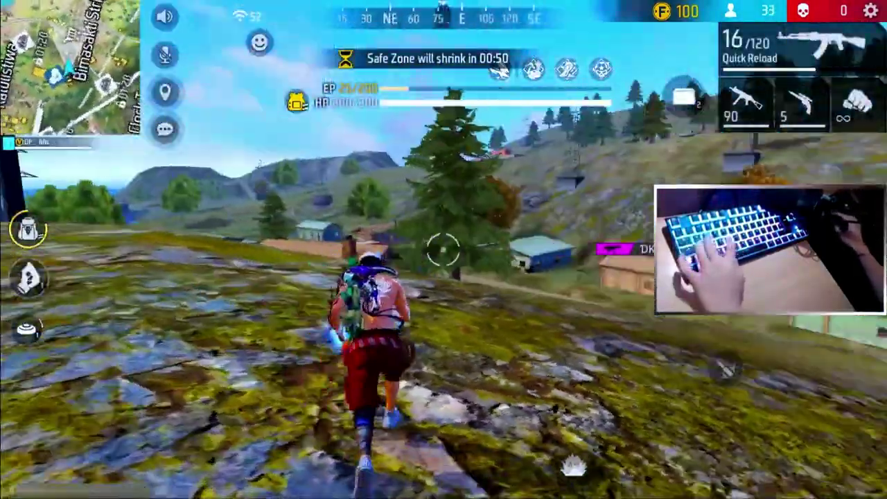
key(r)
key(w)
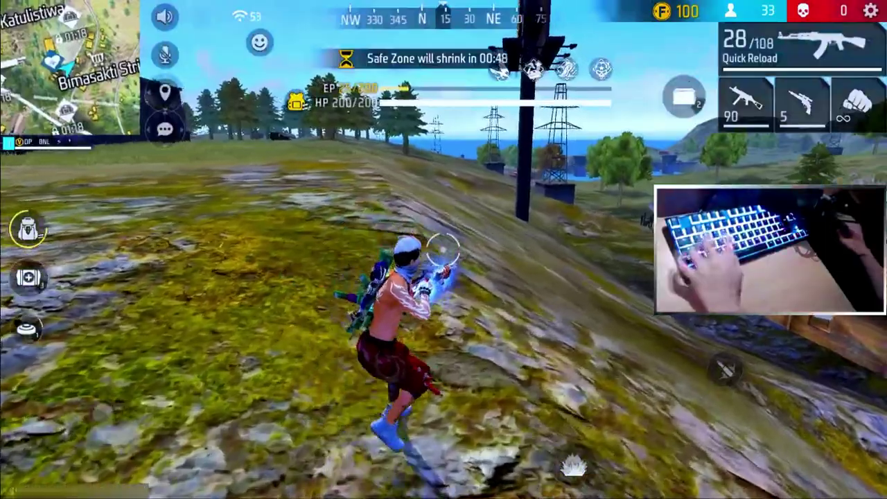
key(3)
key(w)
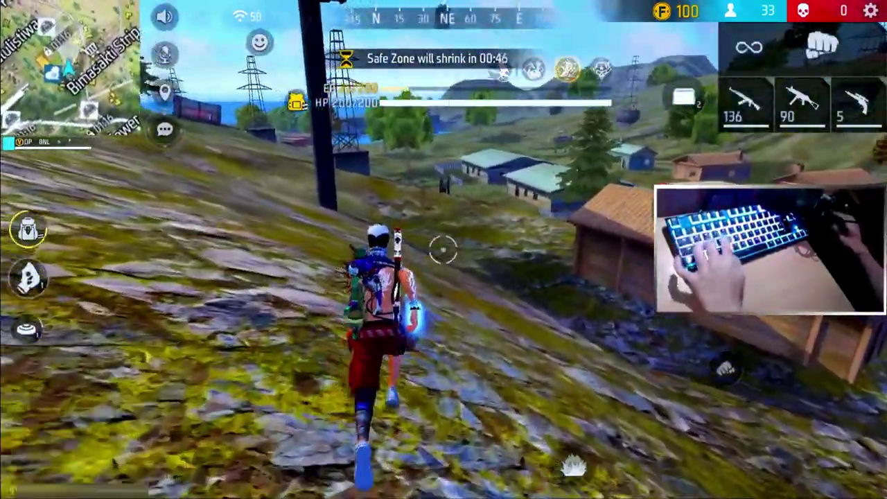
key(w)
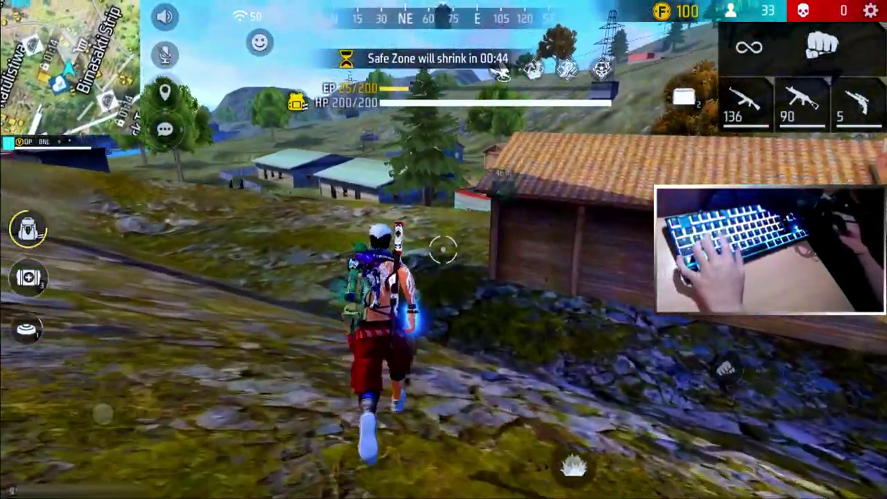
key(w)
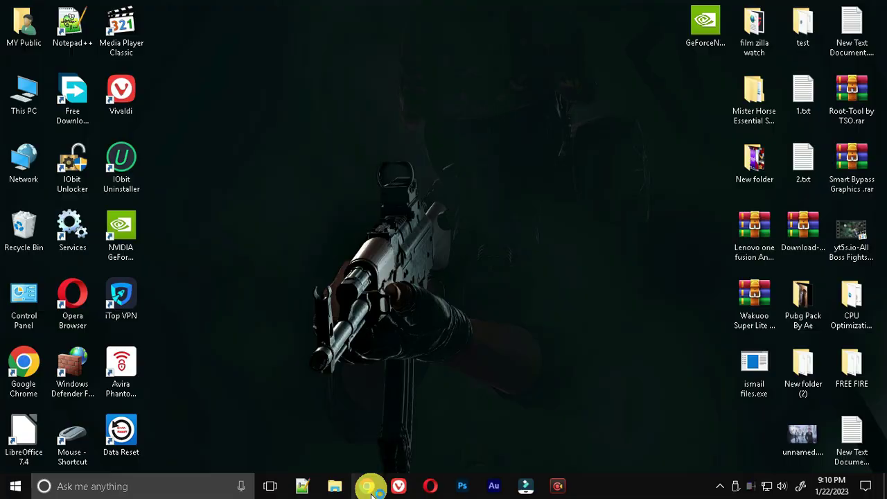
Search Google for "ld player 5" in Chrome and open the official LDPlayer website from the results
click(370, 488)
click(397, 274)
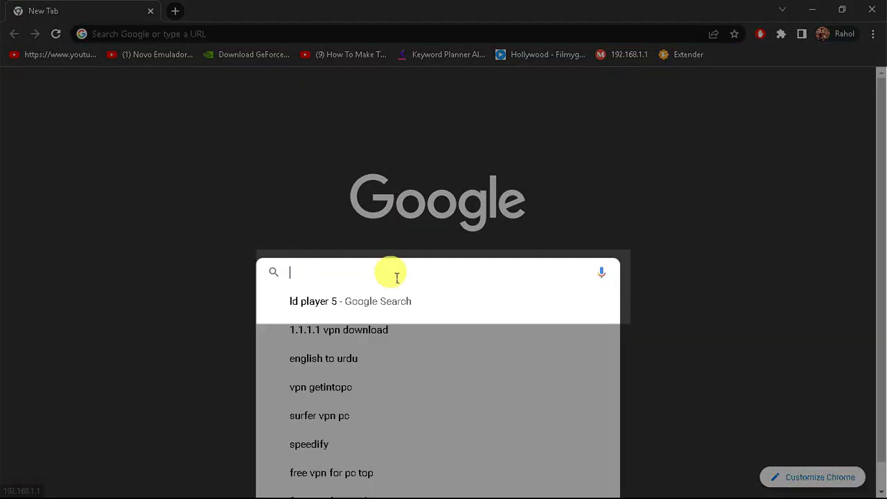
click(348, 302)
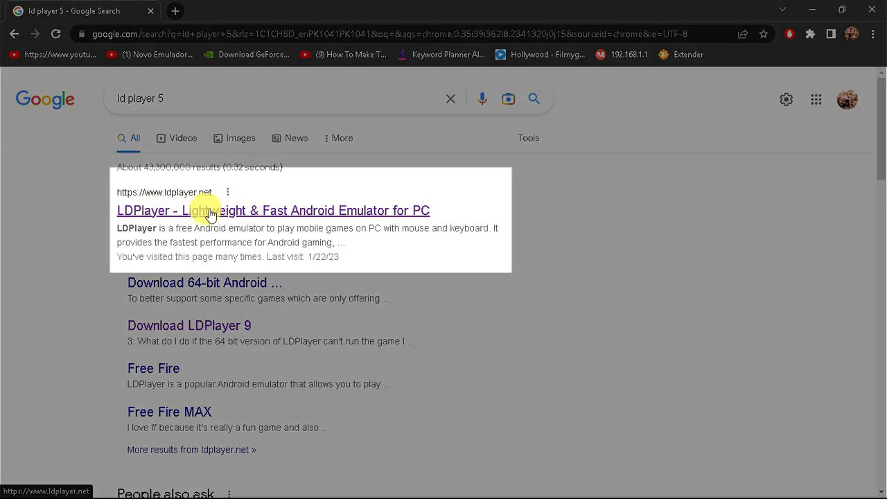
click(208, 212)
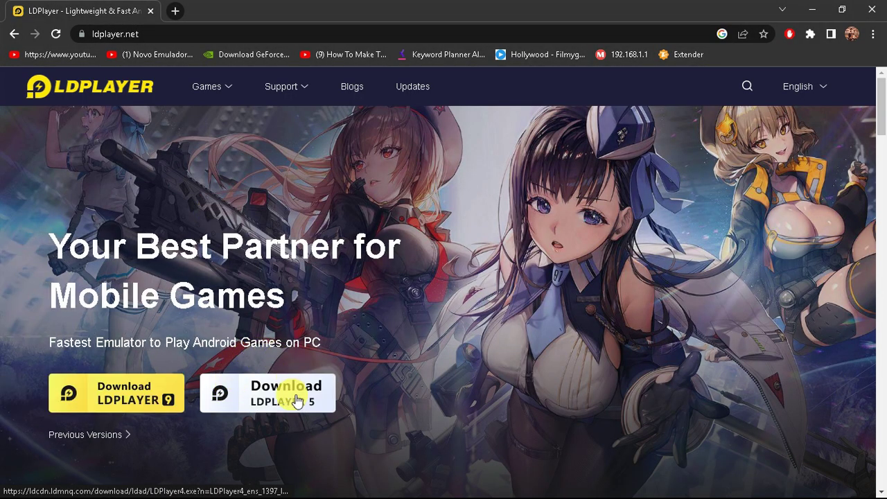
Download the LDPlayer 5 installer from the website and locate the downloaded file
click(282, 400)
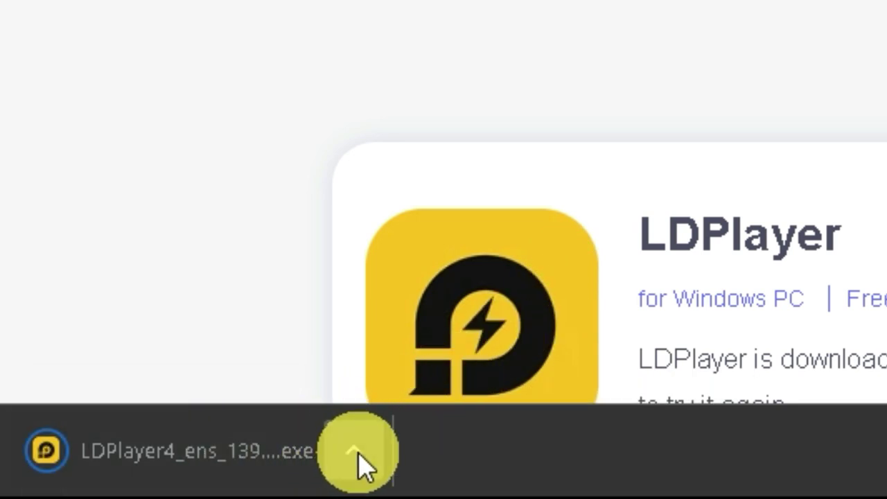
click(359, 458)
click(483, 343)
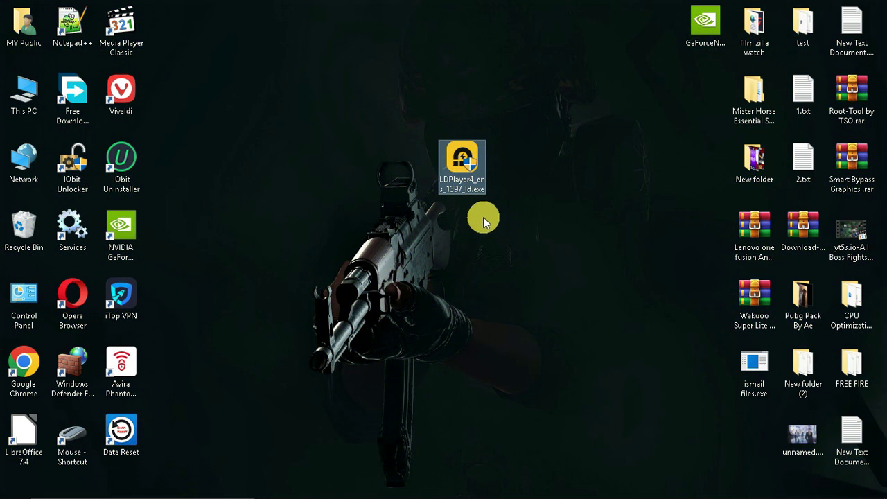
Run the LDPlayer4_ens_1397_ld.exe installer and display its setup path for checking the installation folder
click(449, 324)
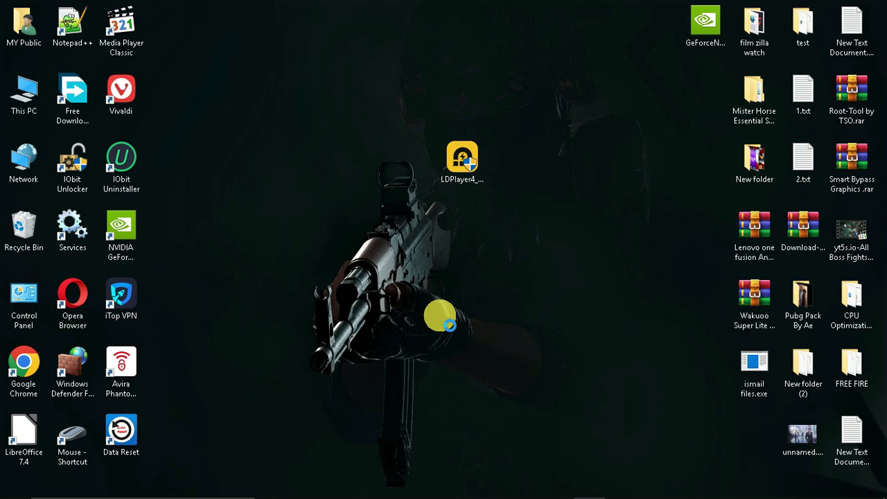
mouse_move(765, 491)
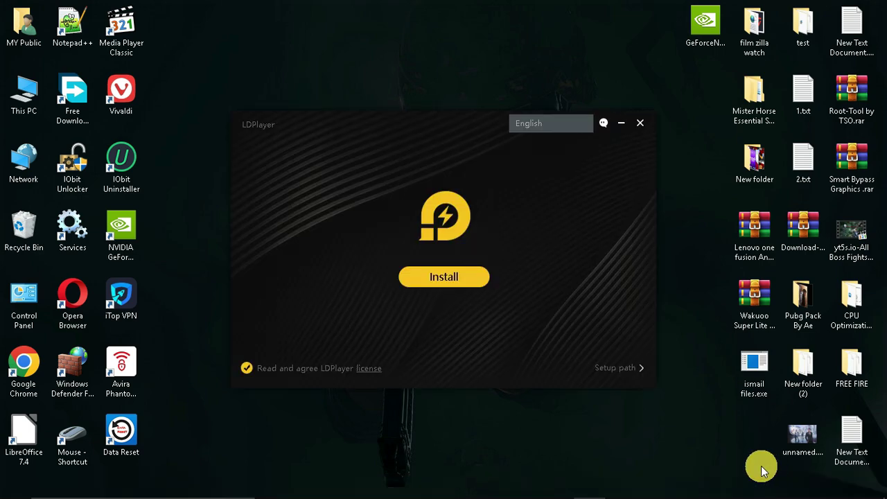
click(620, 367)
drag(375, 328, 294, 330)
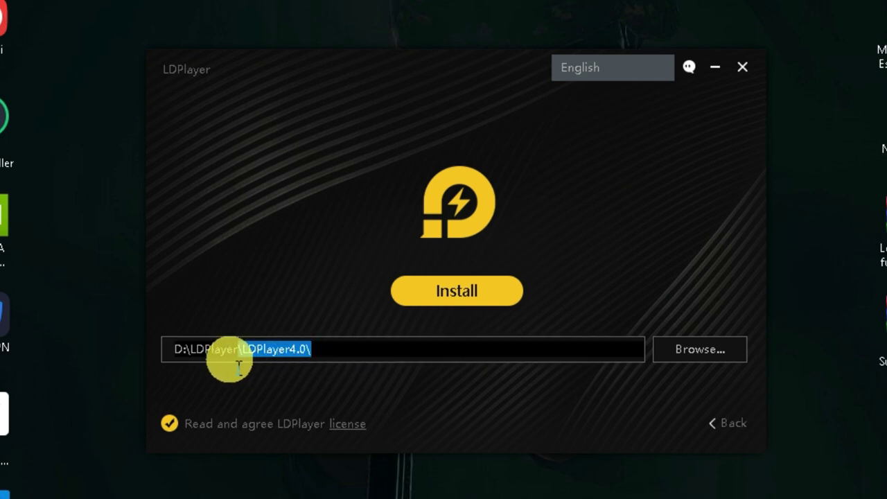
drag(239, 366, 200, 366)
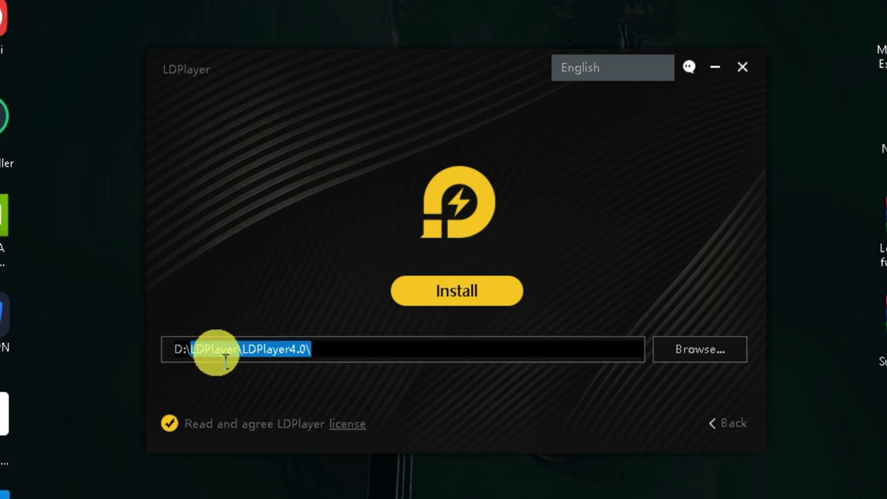
Start the LDPlayer installation and reject the optional McAfee WebAdvisor and RAV Endpoint-protection offers
click(451, 295)
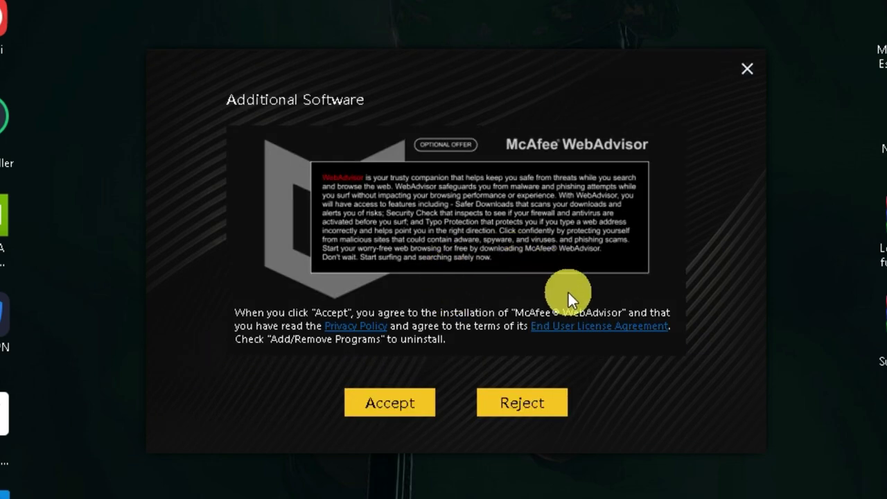
click(526, 407)
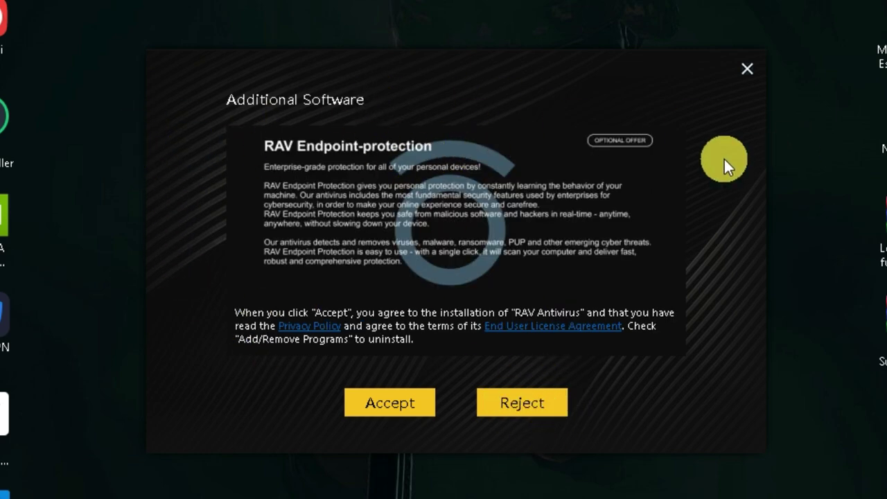
click(555, 400)
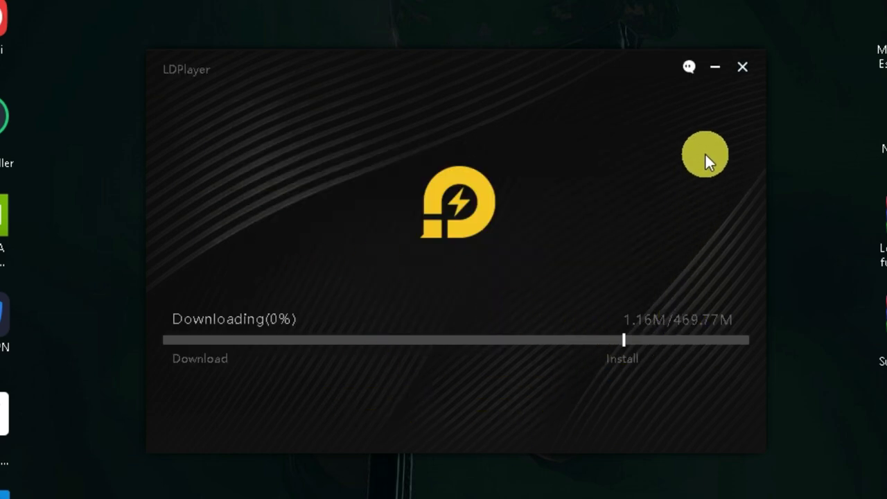
Close the installer during its download and choose to download the full LDPlayer package by browser instead
click(741, 65)
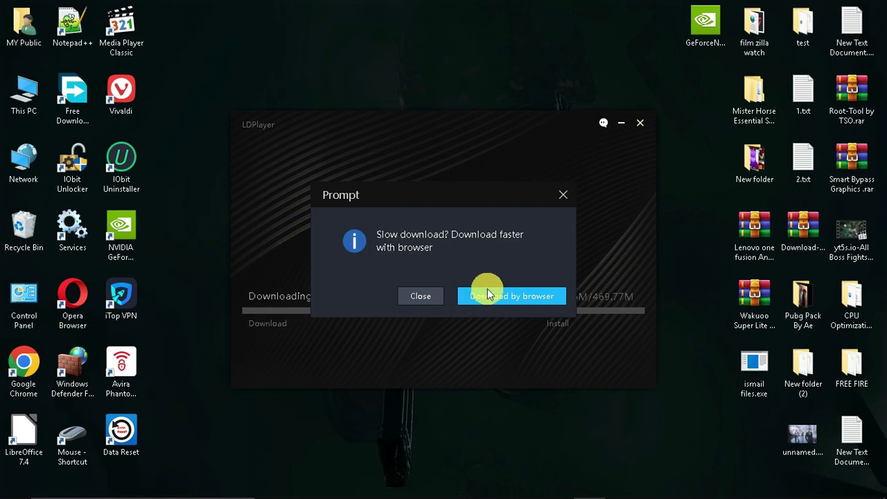
click(503, 283)
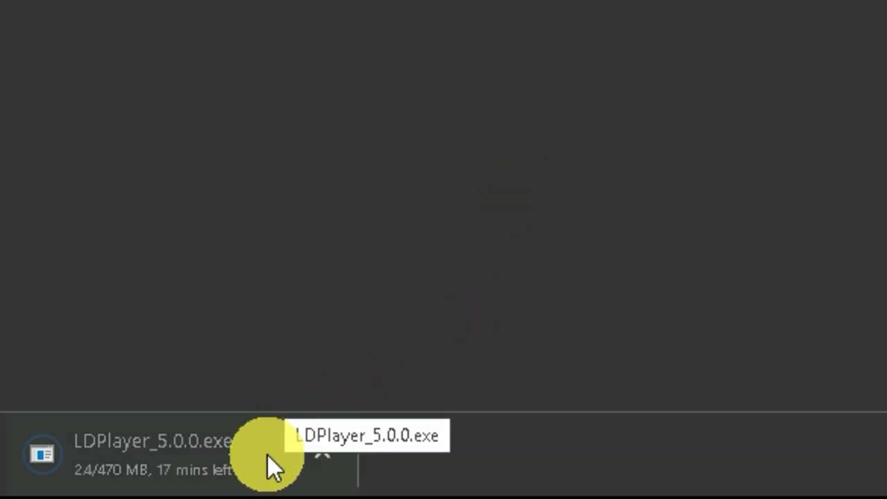
Check the download progress of LDPlayer_5.0.0.exe in the browser's download list
click(867, 32)
click(769, 111)
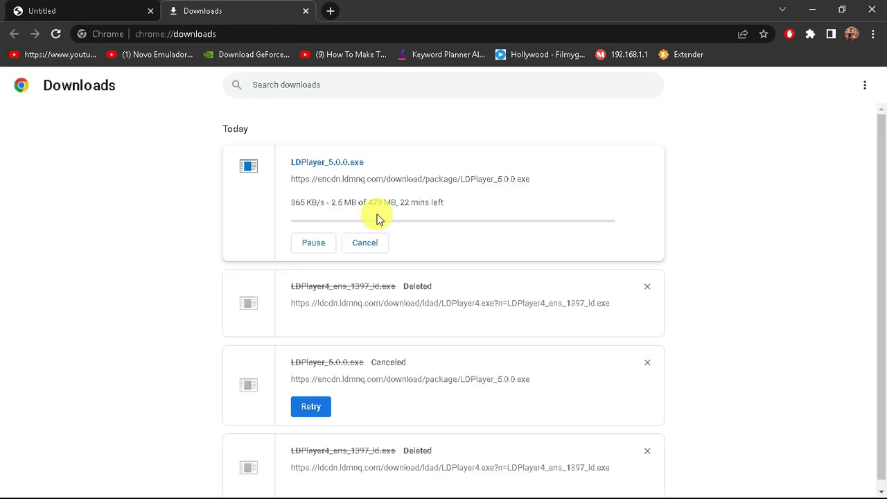
drag(320, 203, 428, 218)
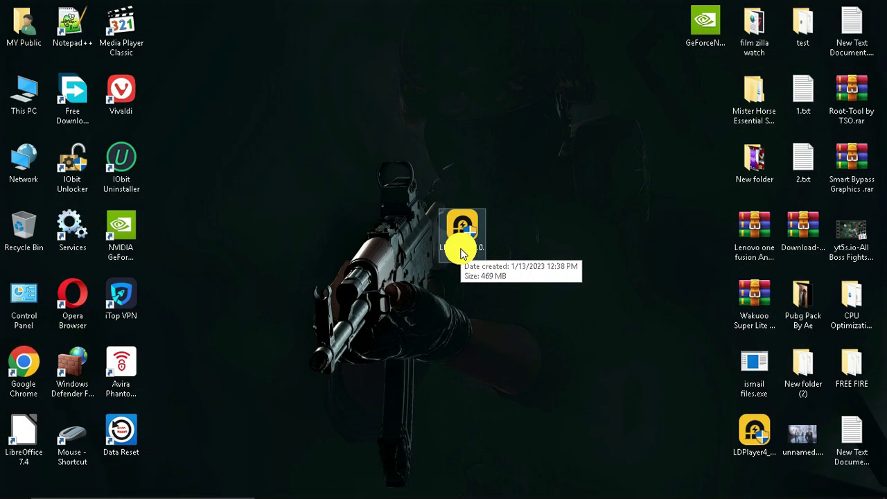
Run LDPlayer_5.0.0.exe as administrator, review the custom installation path, and install LDPlayer to D:\LDPlayer\LDPlayer4.0
right_click(461, 232)
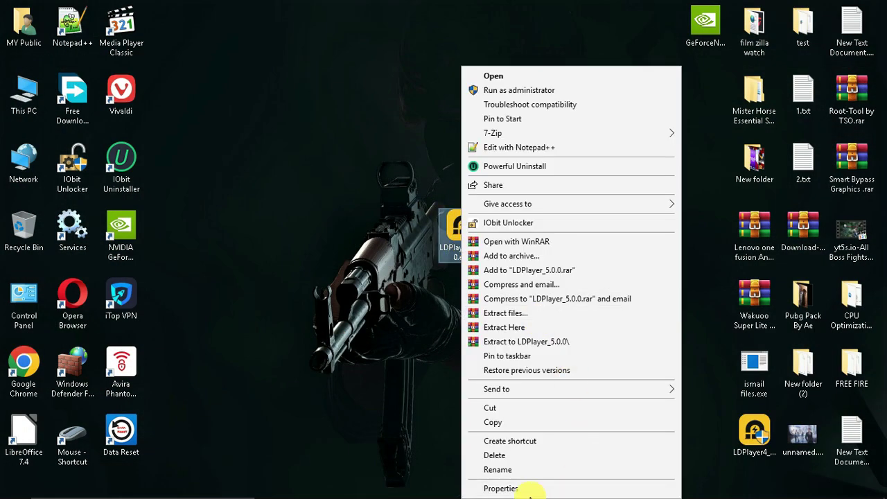
click(535, 90)
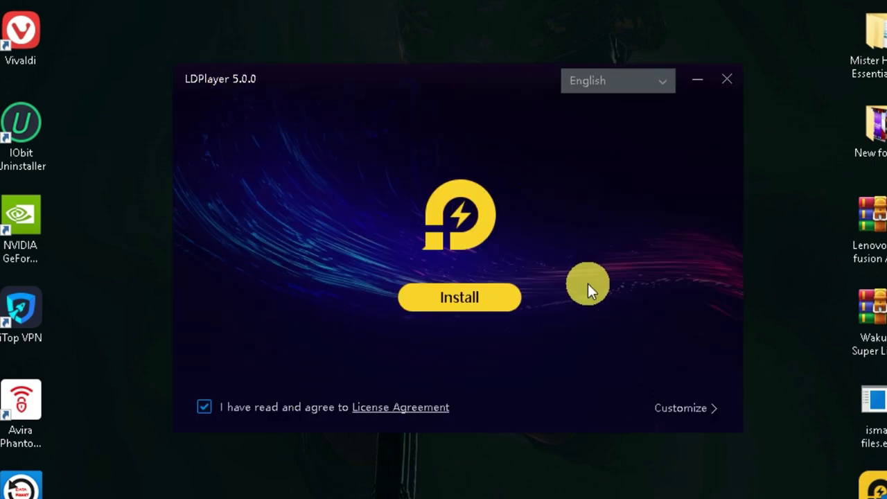
click(665, 411)
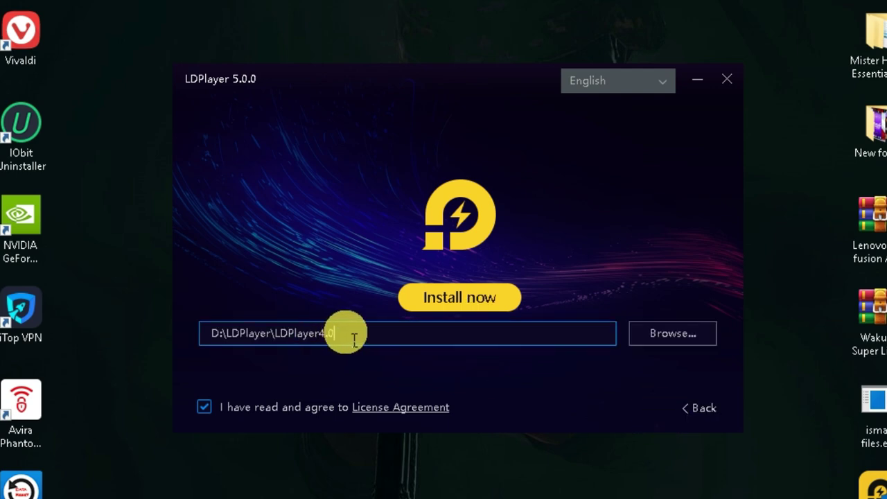
drag(344, 333, 200, 333)
click(424, 339)
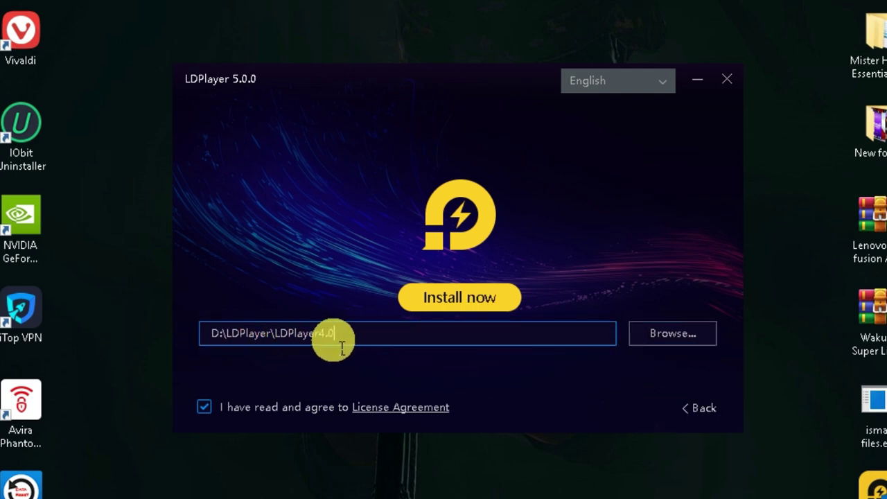
click(656, 337)
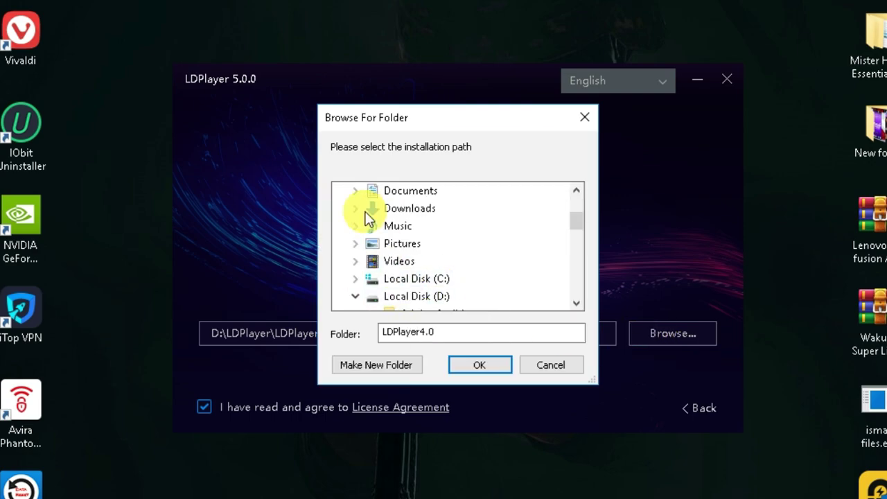
click(552, 370)
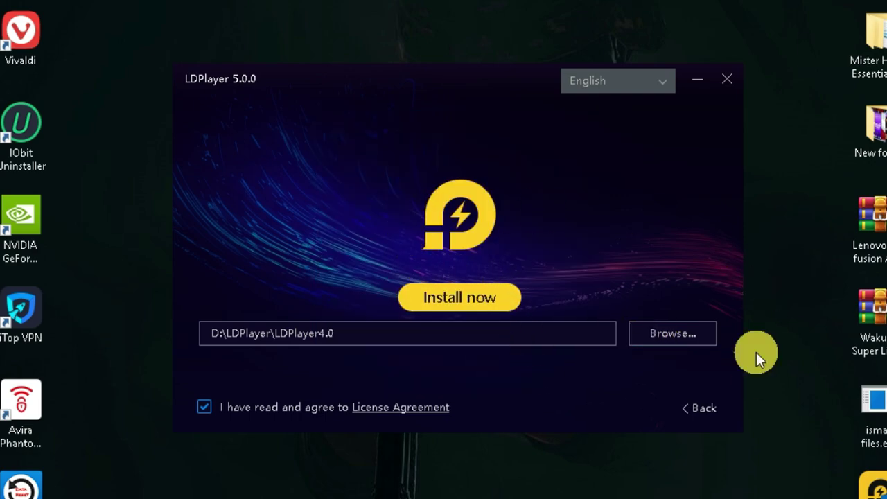
click(464, 302)
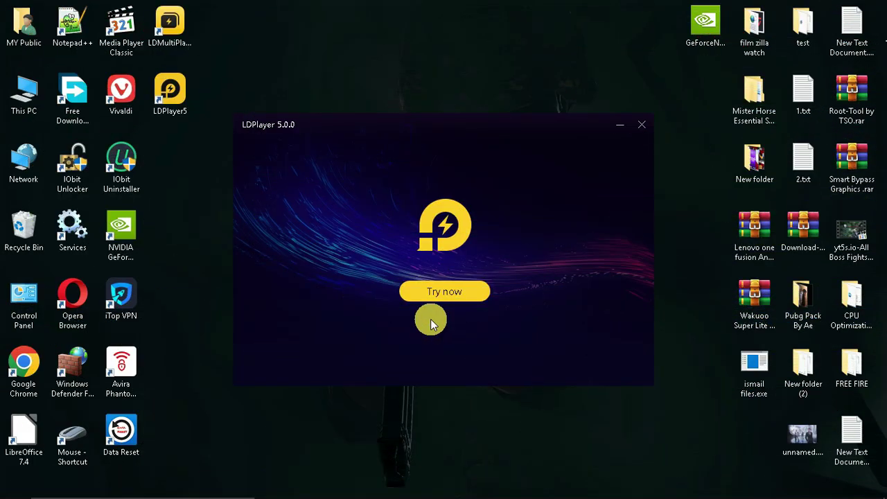
Launch the newly installed LDPlayer from its setup window and exit the emulator while it is loading
click(447, 293)
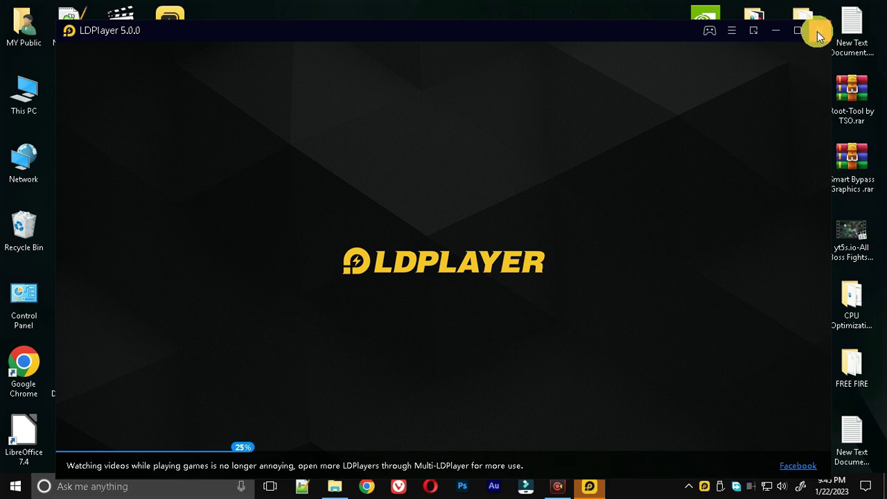
click(819, 32)
click(490, 298)
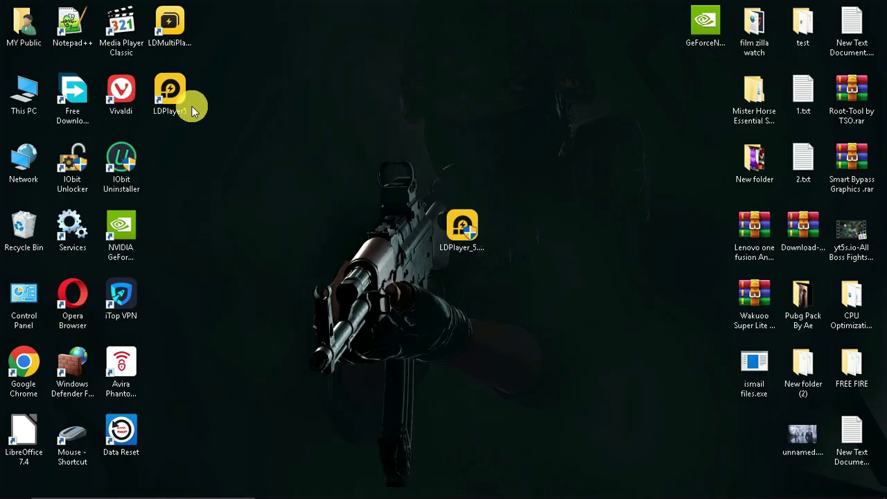
Open LDMultiPlayer, review its Optimization settings, and close them
double_click(192, 111)
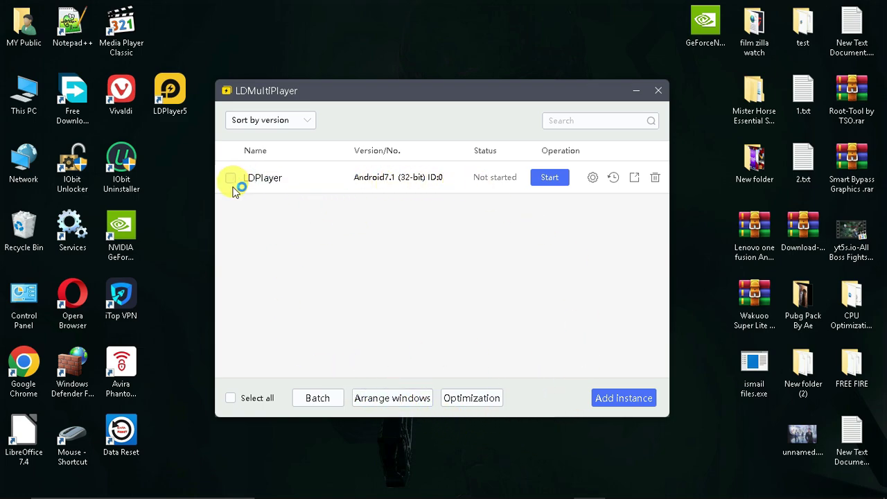
click(475, 401)
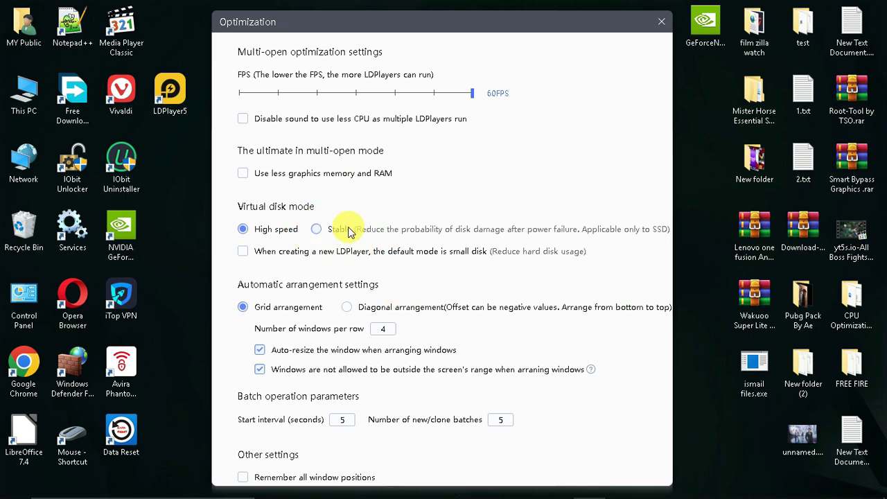
click(665, 25)
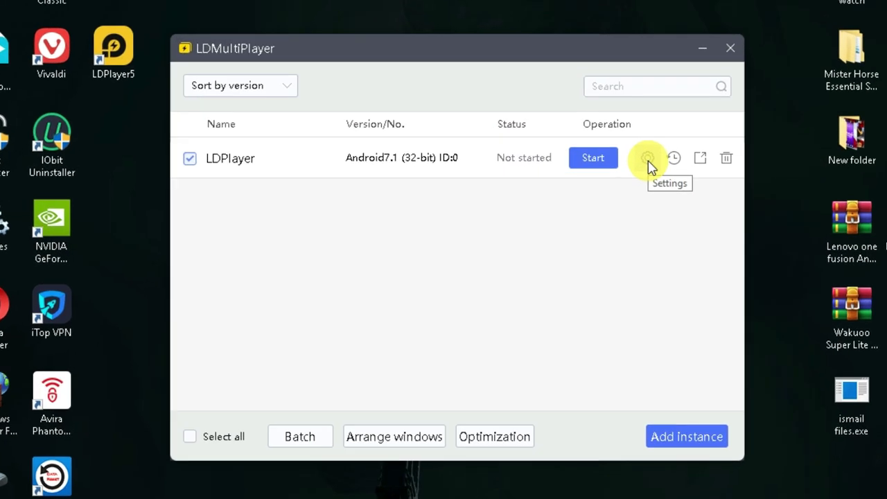
Open the LDPlayer instance's settings, compare the ultra-wide and mobile resolutions, and choose tablet mode at 1280x720 (dpi 240)
click(647, 160)
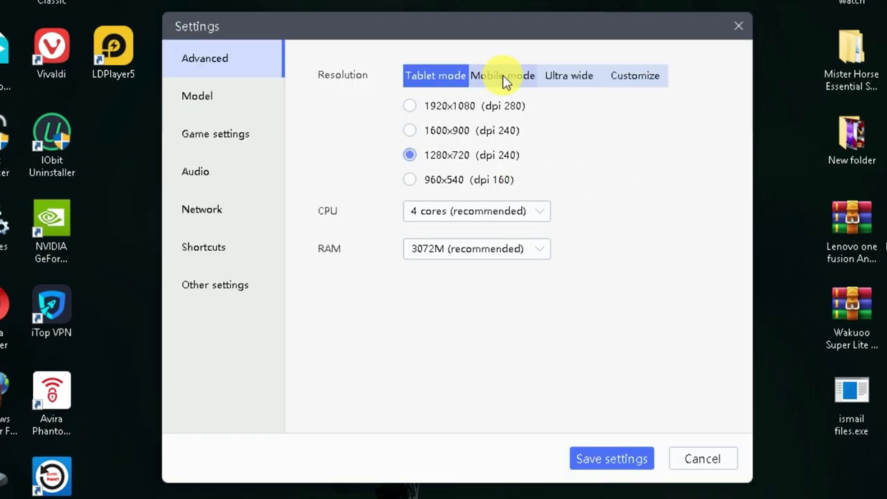
click(561, 75)
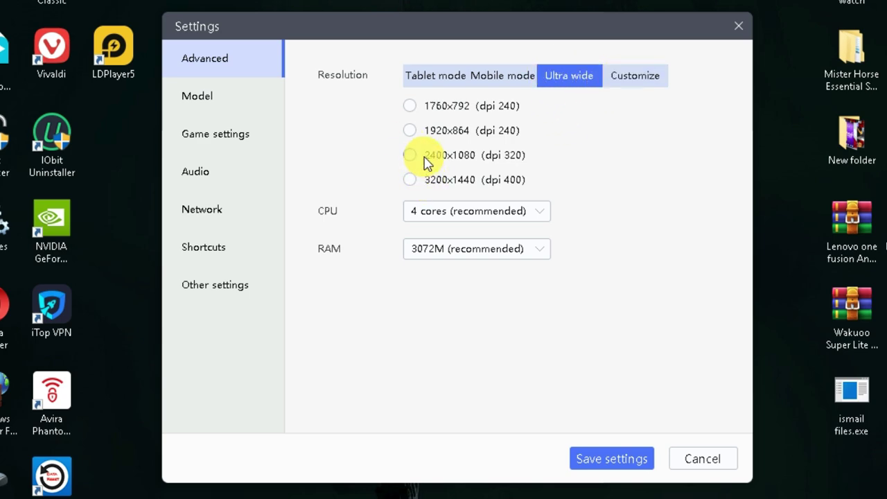
click(512, 79)
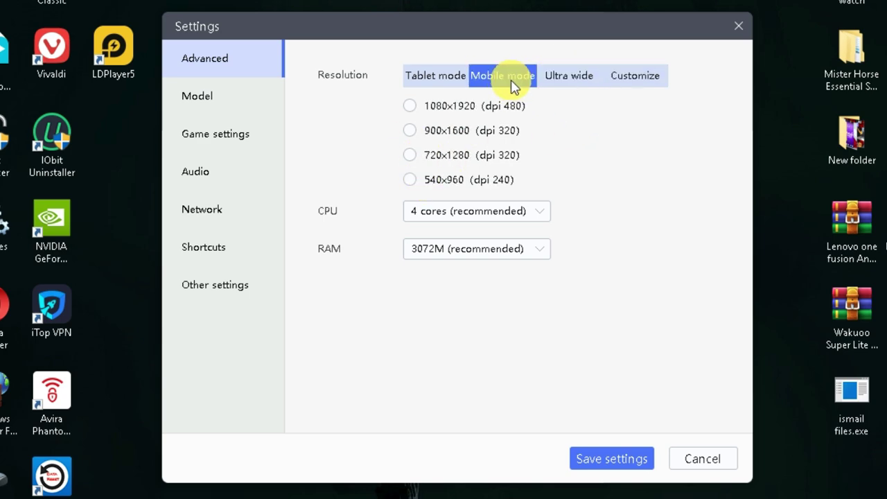
click(409, 182)
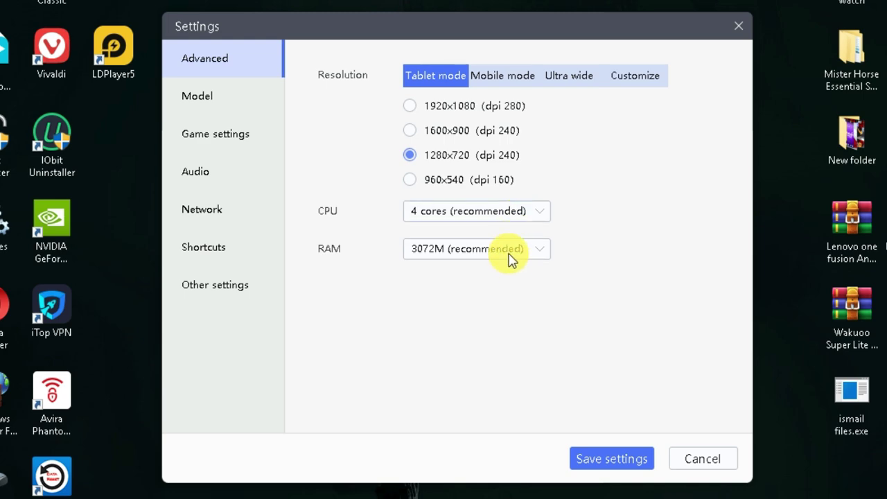
Set the instance's CPU to 4 cores (recommended) and its RAM to 3072M (recommended)
click(479, 214)
click(479, 307)
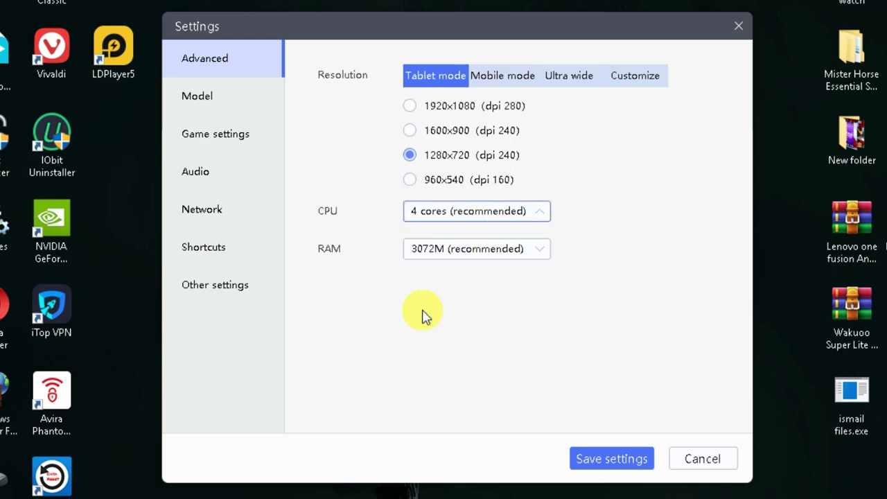
click(494, 254)
click(465, 401)
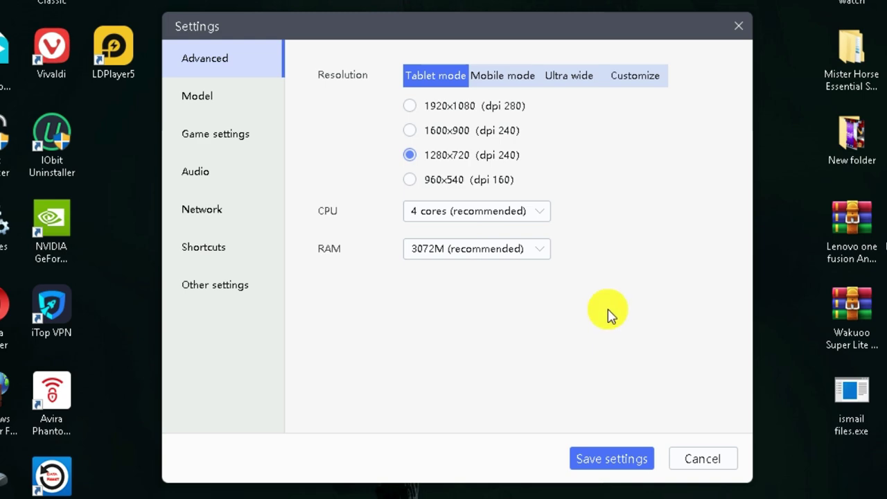
Set the instance's device model to the Asus ROG Phone II from the 120 FPS models
click(208, 96)
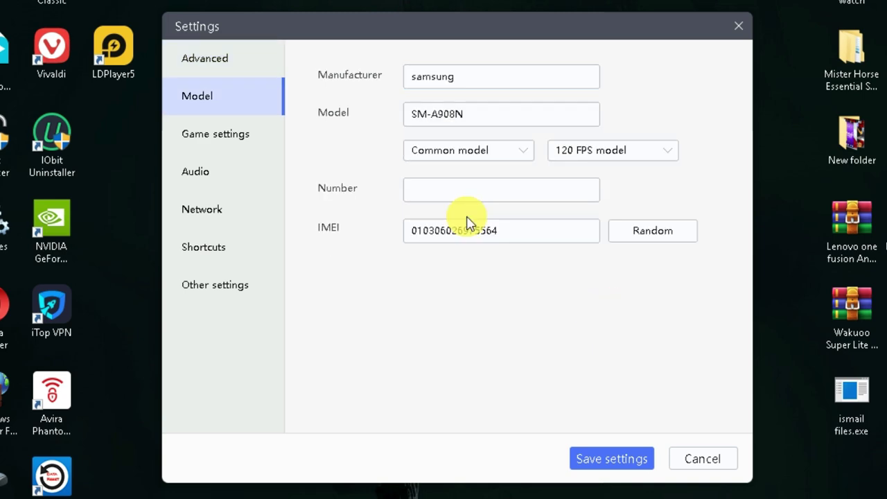
click(640, 151)
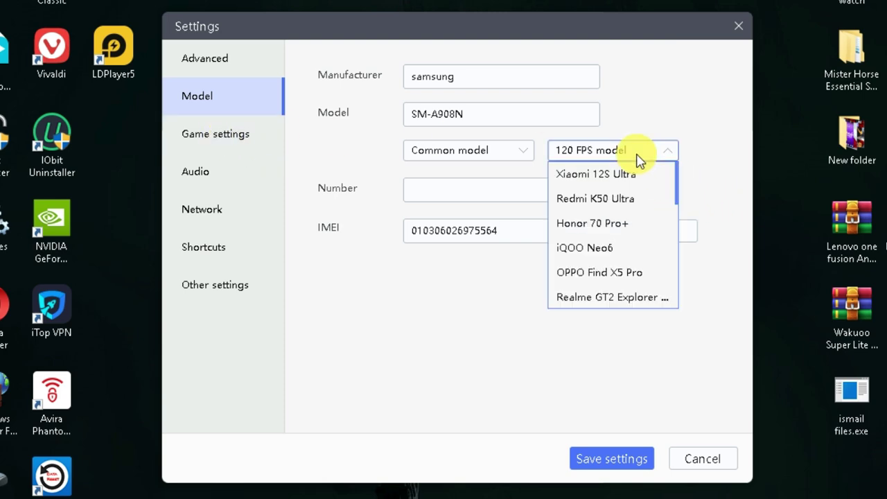
scroll(679, 204, down, 3)
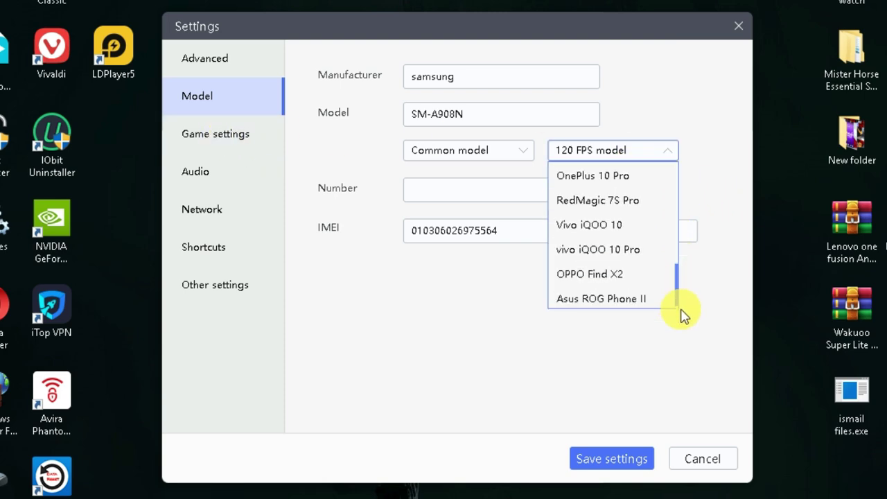
click(604, 311)
drag(607, 111, 317, 113)
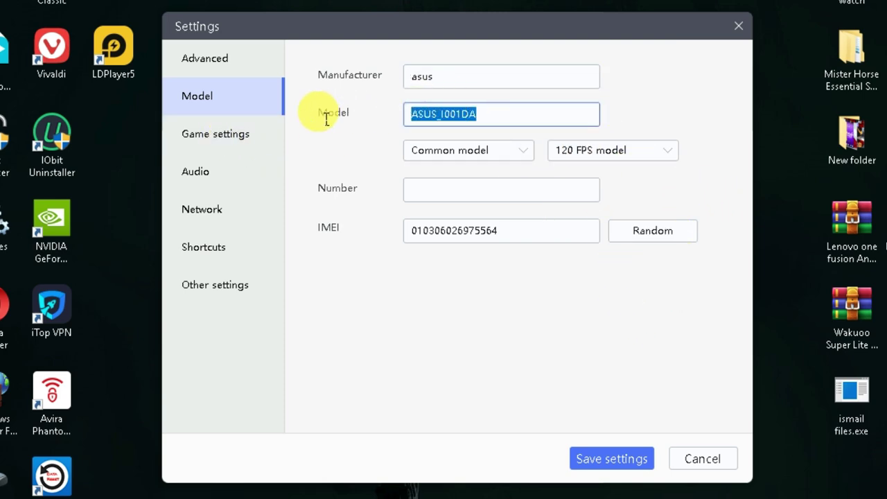
Compare the frame rate options in the game settings, then set the frame rate to 90 FPS and confirm enabling it
click(212, 142)
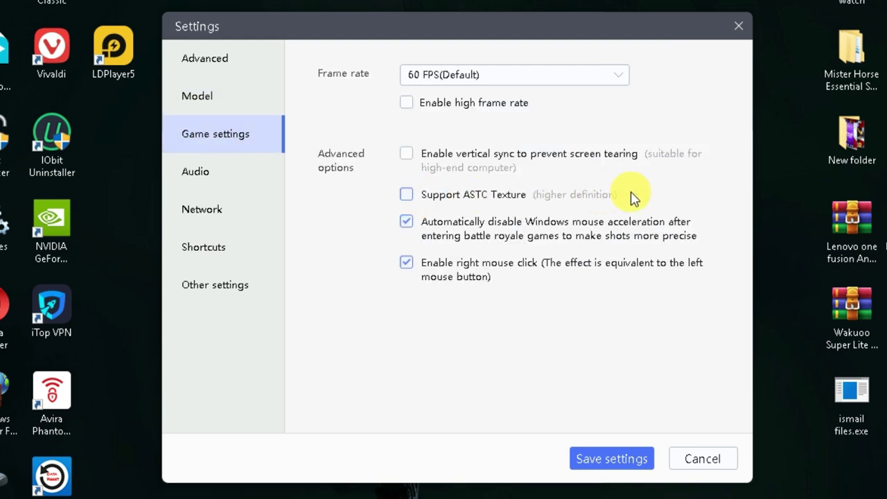
click(502, 77)
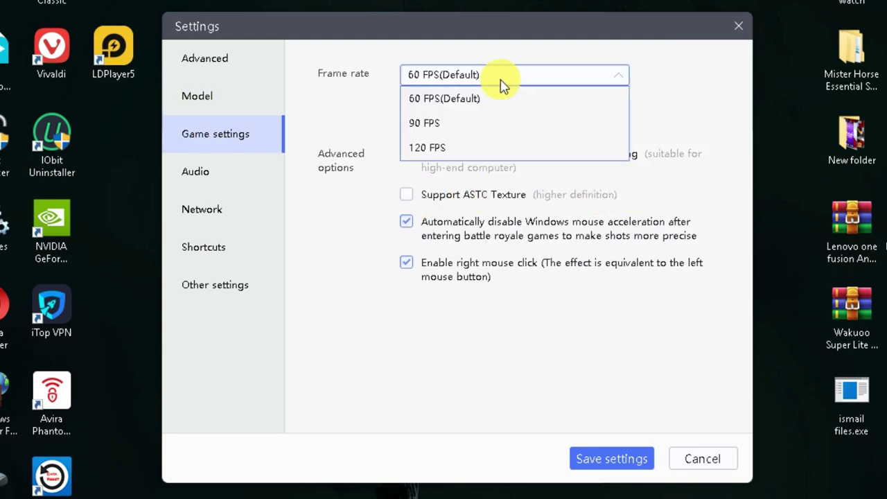
click(489, 131)
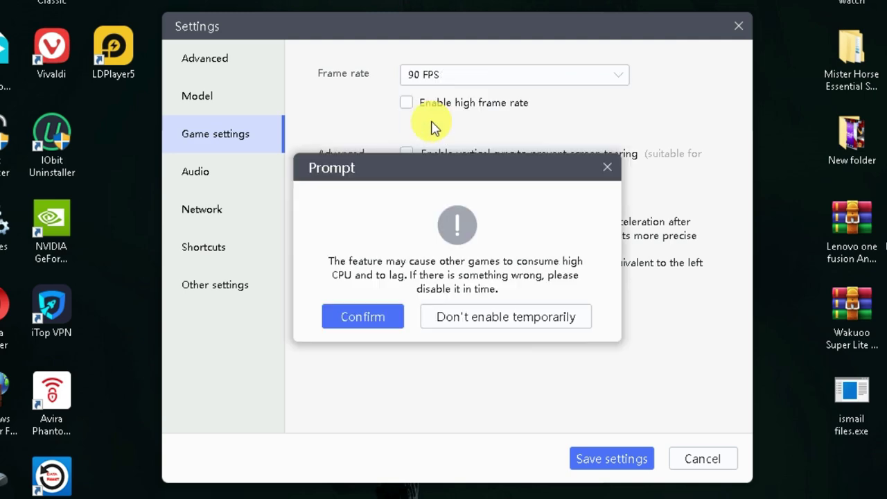
click(376, 311)
click(471, 75)
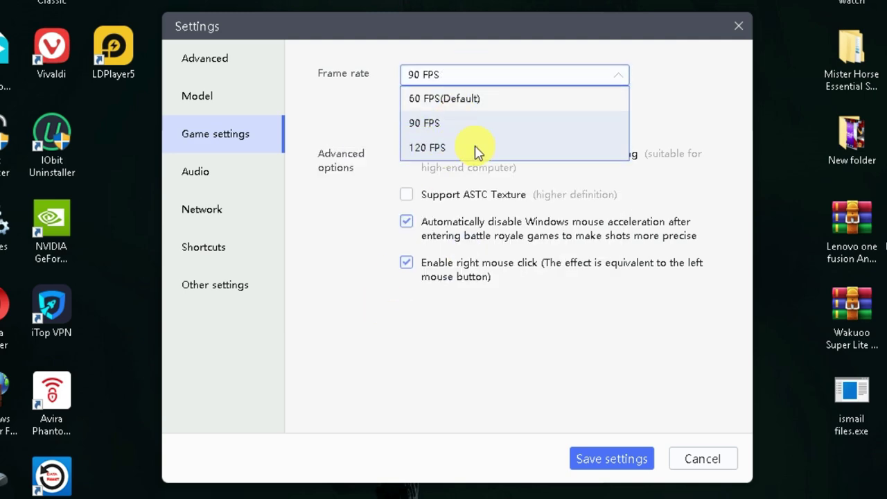
click(462, 110)
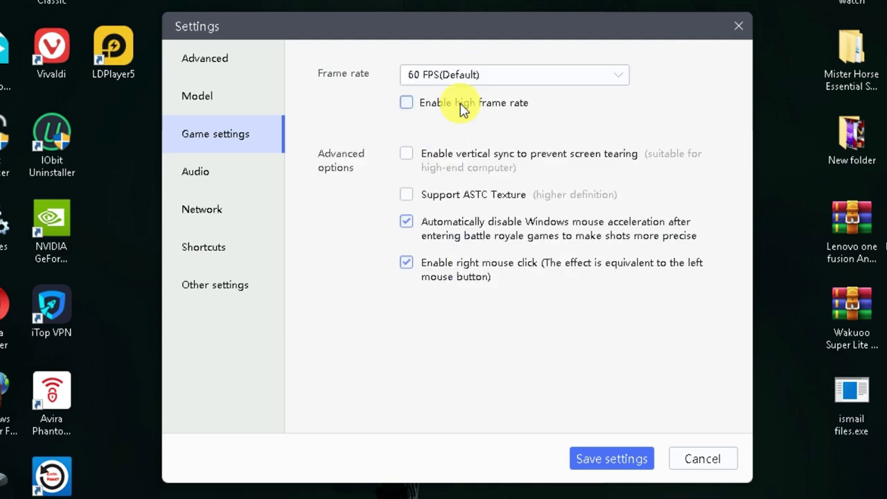
click(466, 76)
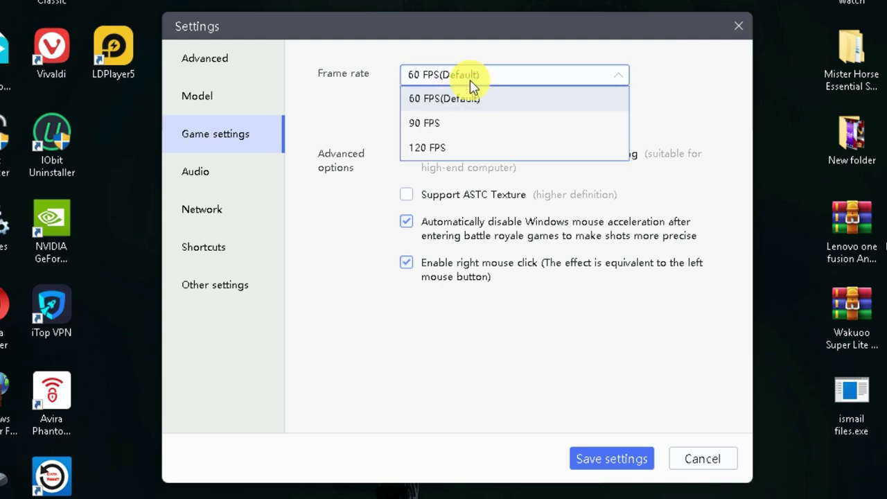
click(423, 122)
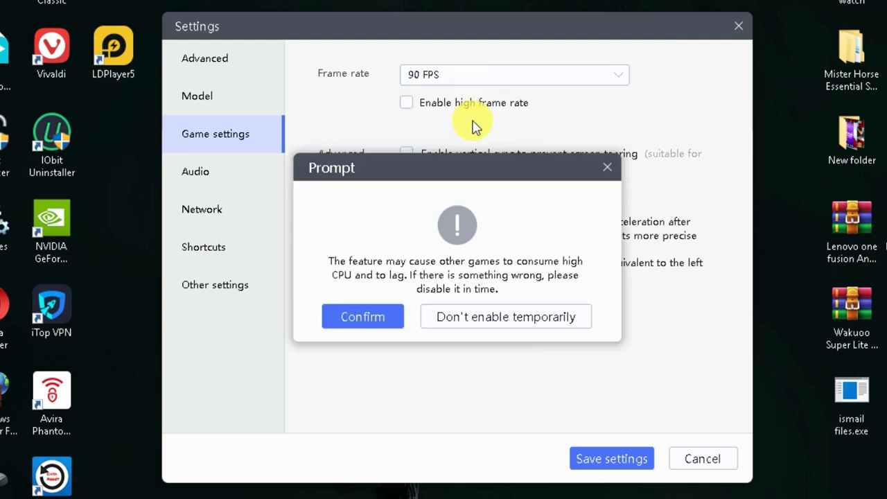
click(371, 316)
Keep the fixed window size disabled in the other settings, save the instance's settings, and close LDMultiPlayer
click(236, 284)
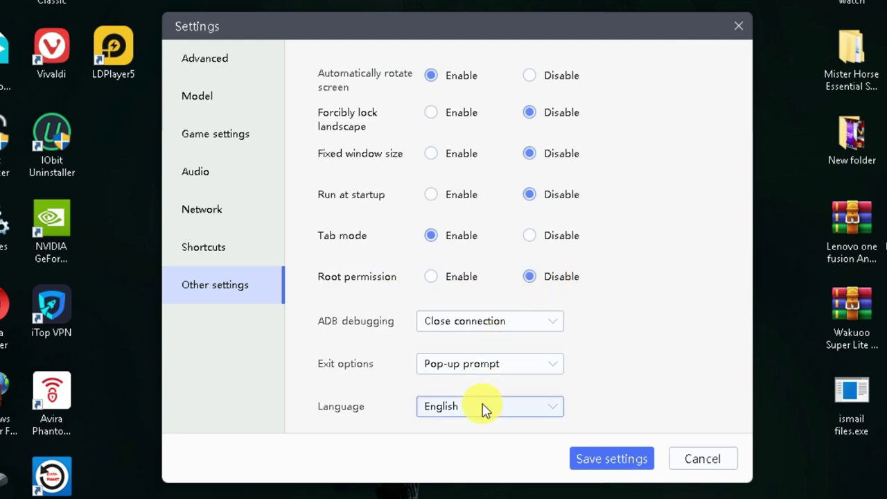
click(531, 157)
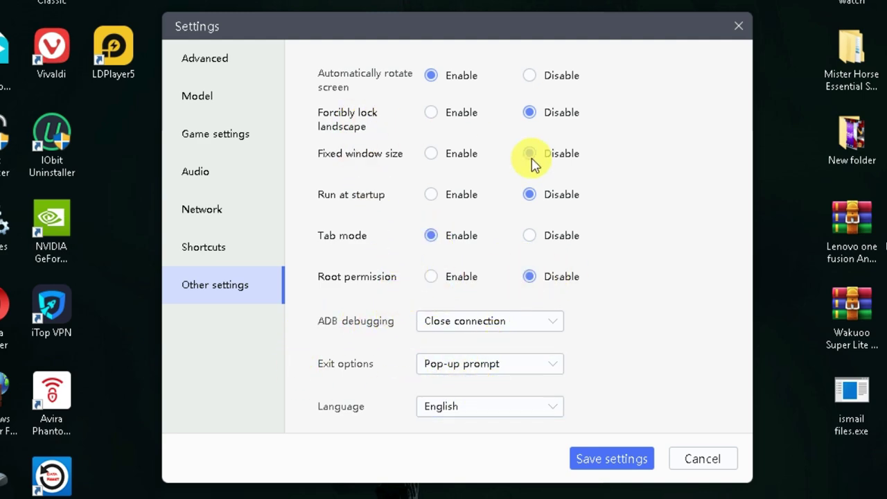
click(611, 458)
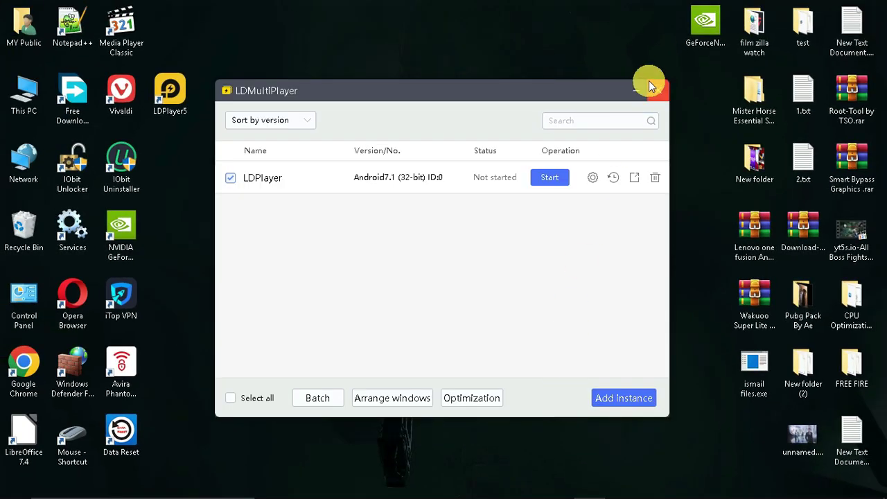
click(651, 84)
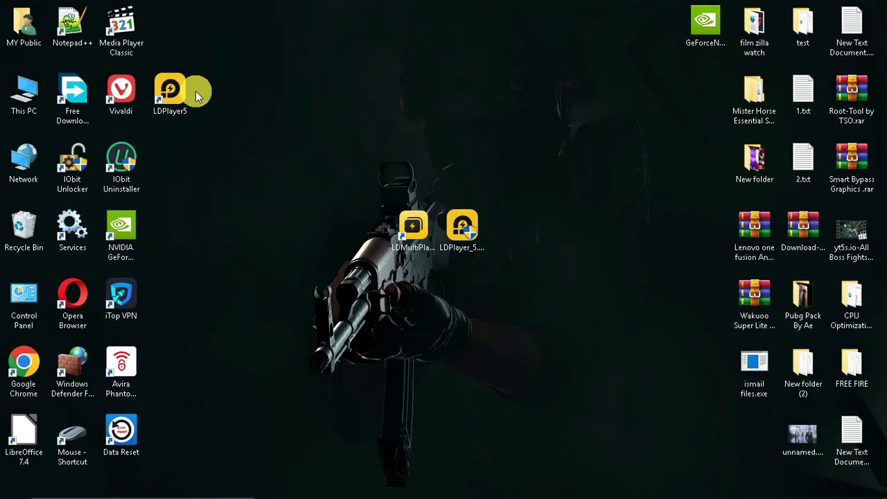
Set the LDPlayer5 desktop shortcut to always run as an administrator and save its properties
right_click(376, 239)
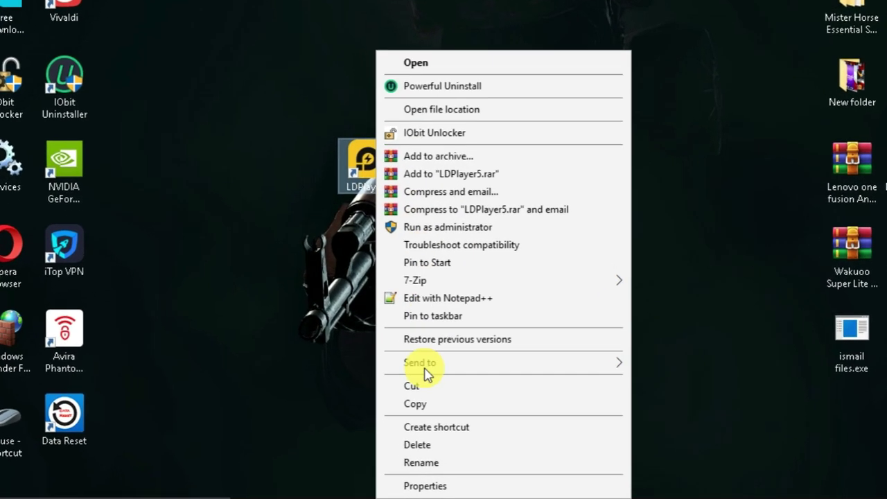
click(412, 487)
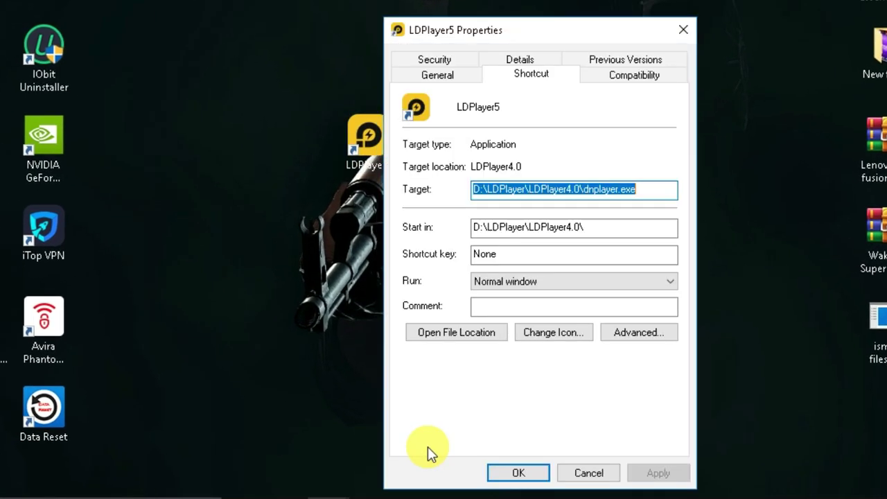
click(618, 74)
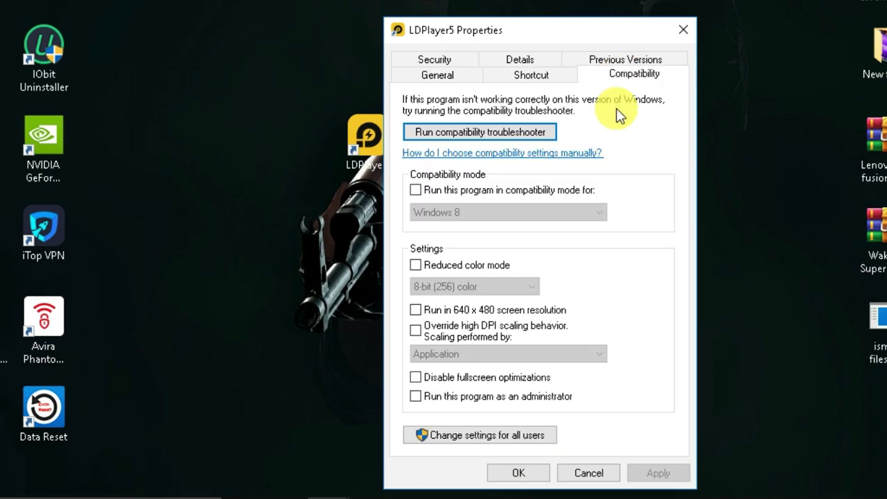
click(435, 397)
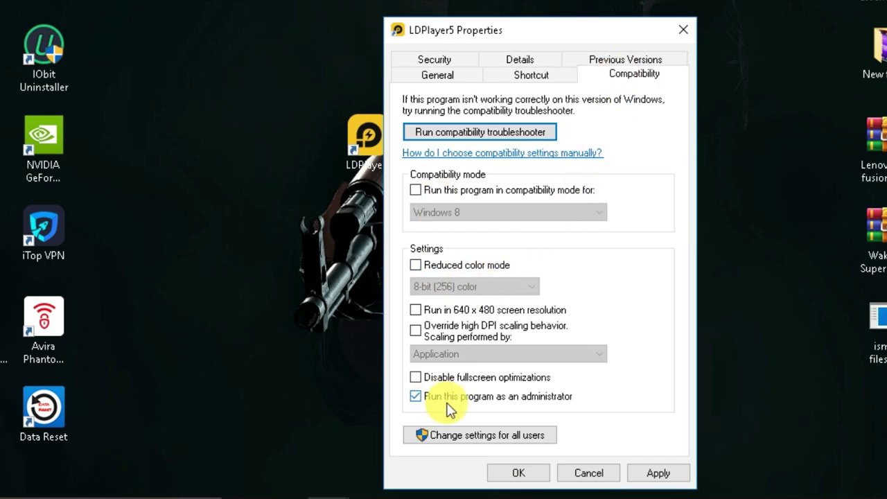
click(656, 473)
click(521, 474)
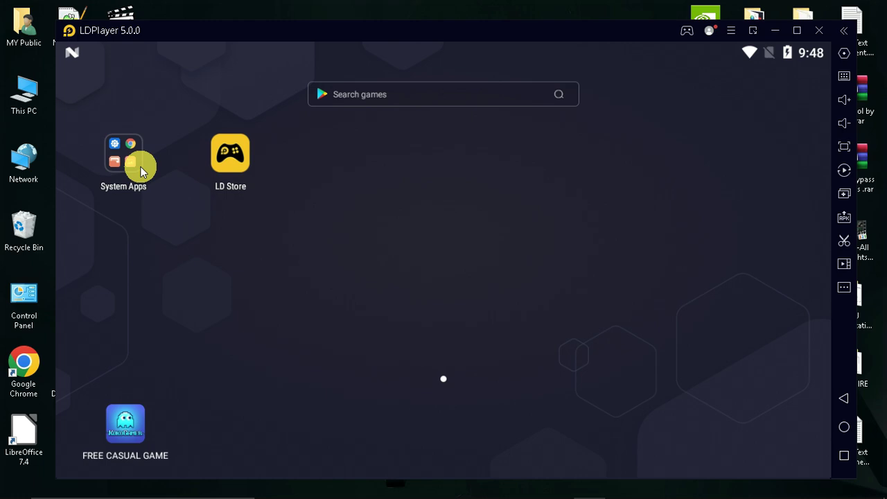
Open the Android settings and look through the list down to the About tablet entry
click(140, 166)
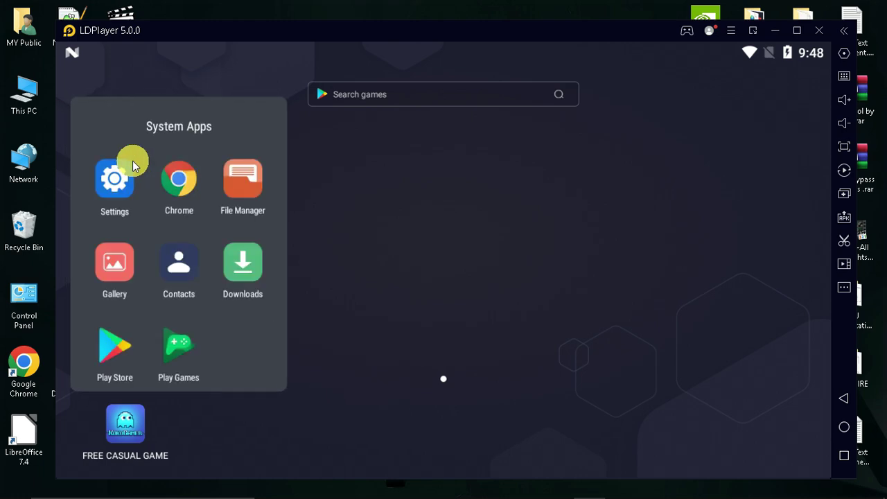
click(116, 189)
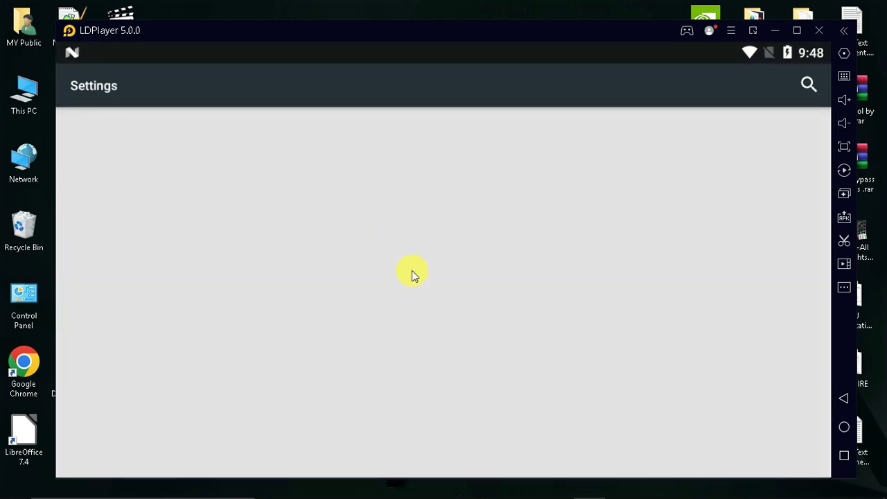
scroll(404, 380, down, 10)
scroll(212, 445, up, 1)
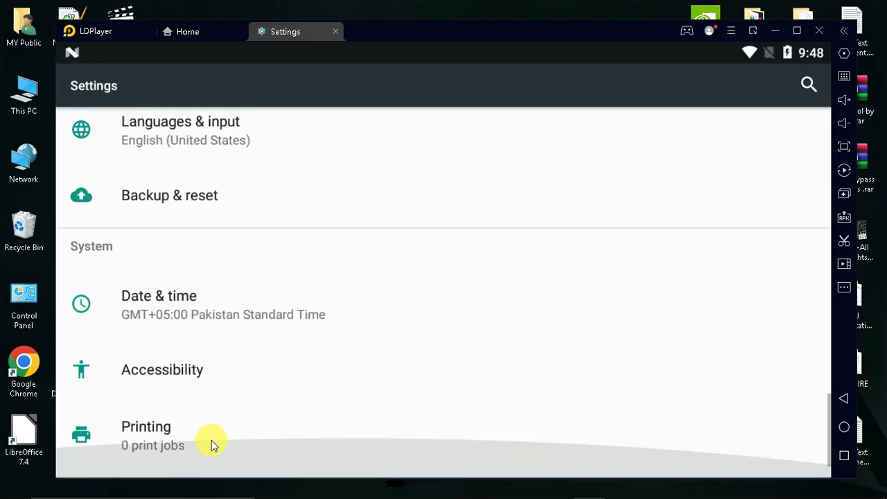
scroll(212, 445, down, 1)
click(229, 434)
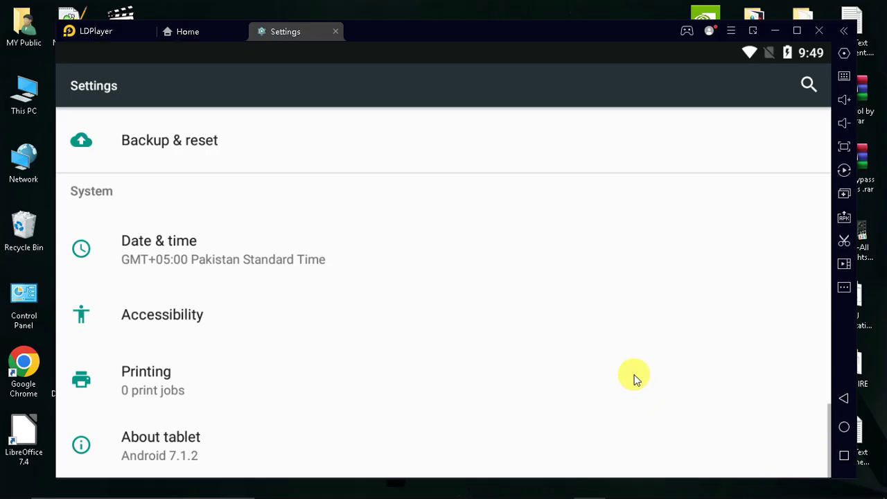
key(Page_Up)
drag(641, 350, 695, 347)
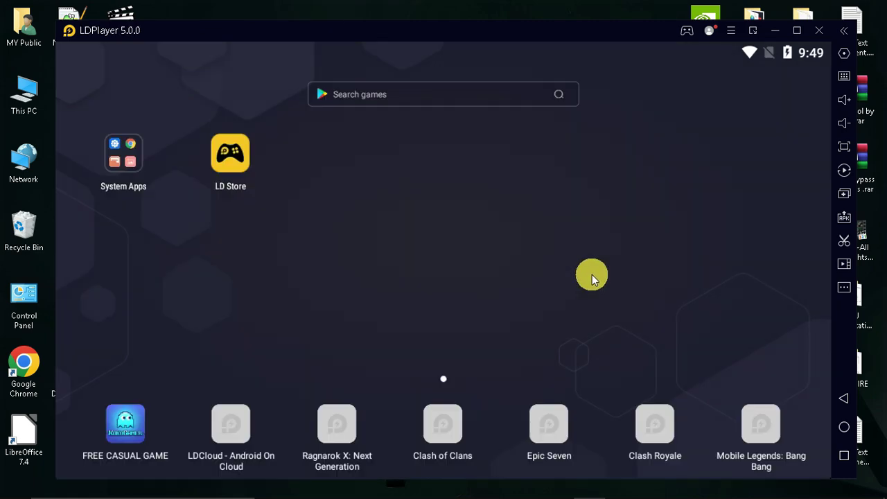
Open the Google Play Store from the system apps and start signing in
click(124, 154)
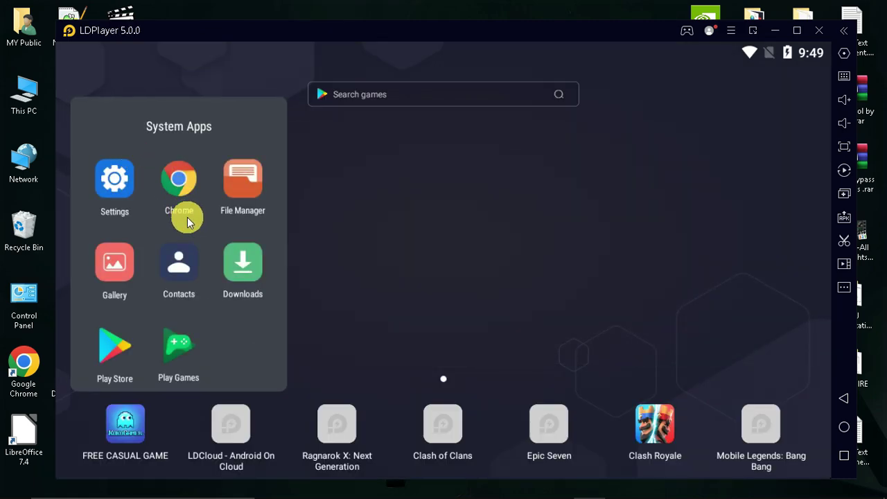
click(113, 347)
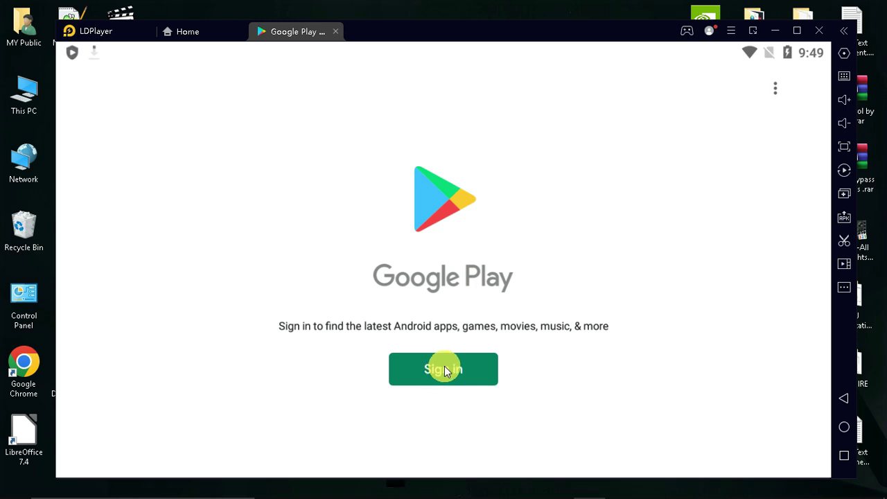
click(444, 369)
Search the Play Store for "free fire"
drag(511, 212, 534, 132)
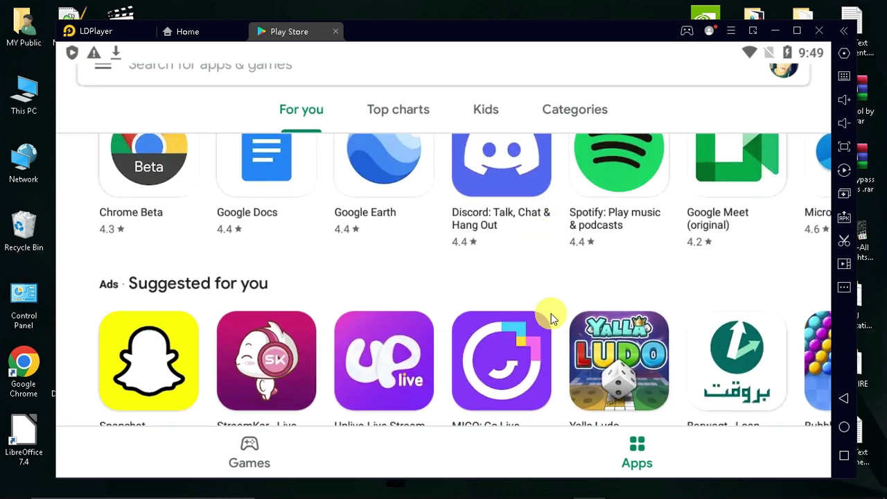
click(420, 73)
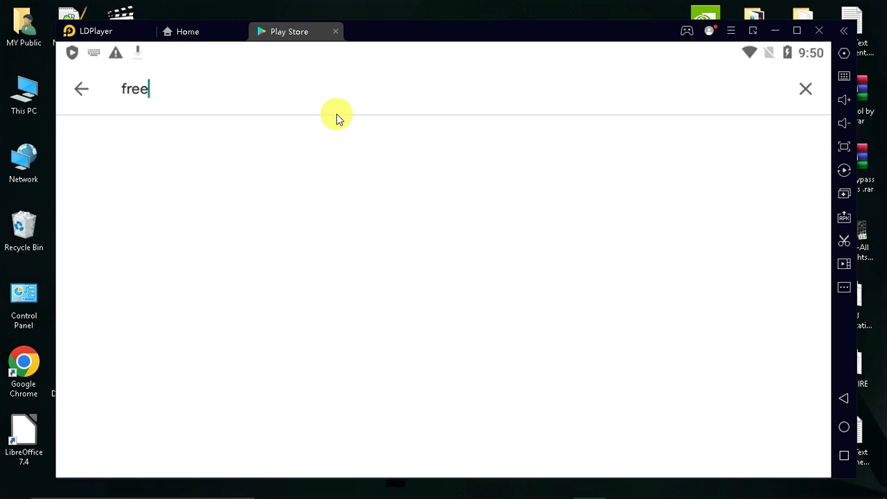
text(free fire)
key(Return)
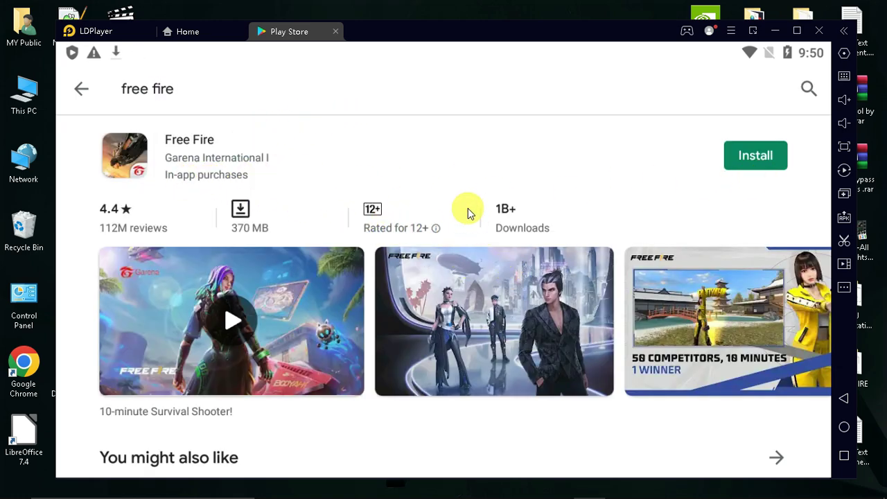
Open Android's notification shade and dismiss the Google Play Store notifications
drag(219, 59, 386, 349)
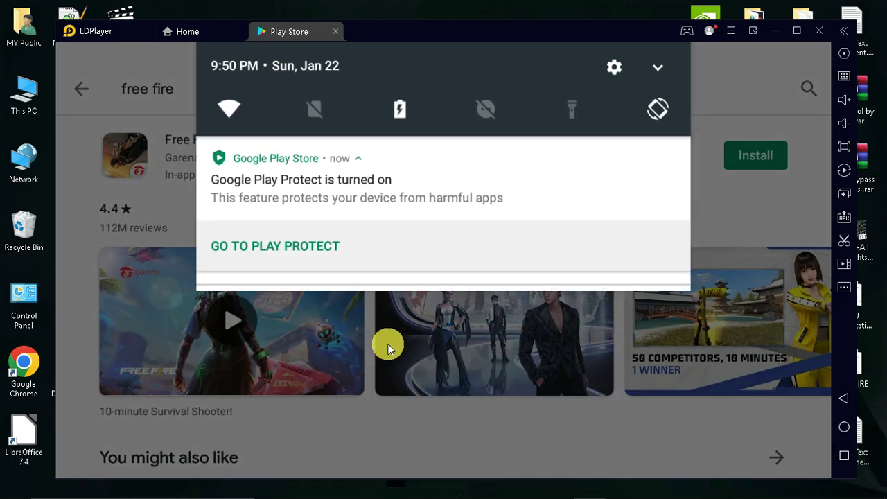
drag(309, 323, 580, 337)
click(580, 336)
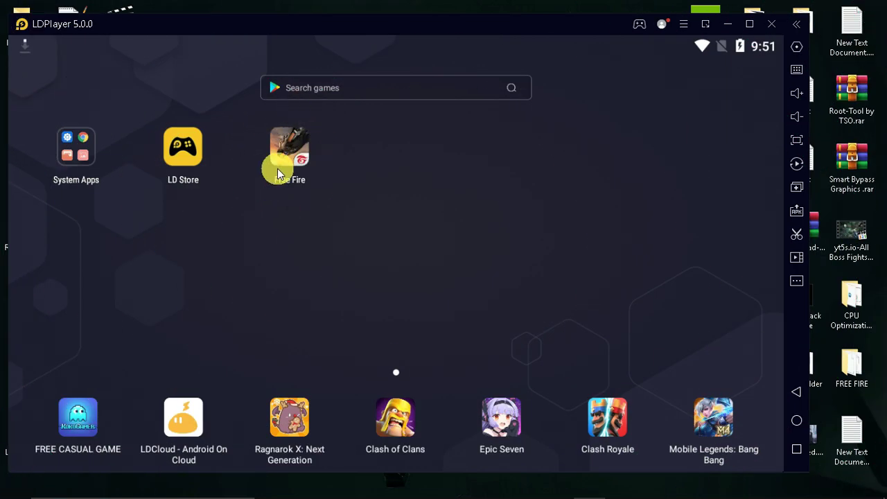
Check the Google Play download's progress in the notification shade, and close the shade
drag(277, 53, 247, 241)
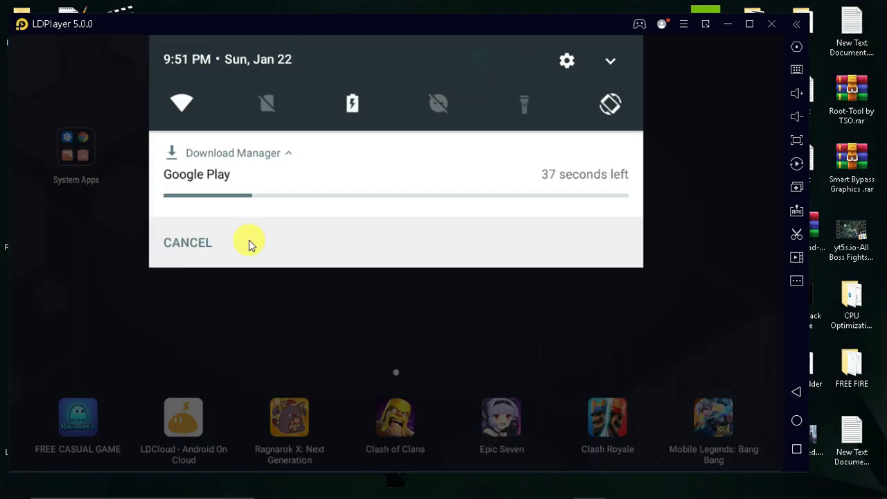
drag(394, 331, 387, 185)
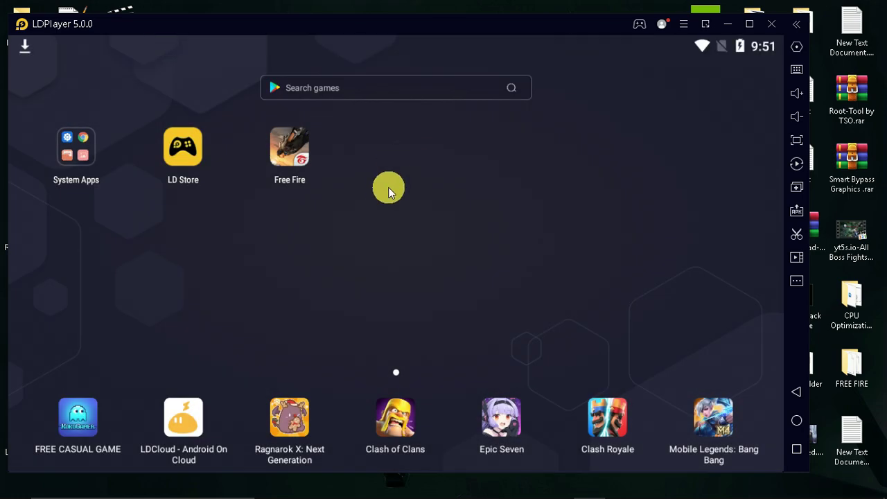
drag(429, 203, 587, 229)
Unlock the developer options through the build number in the tablet information of the Android settings
click(76, 147)
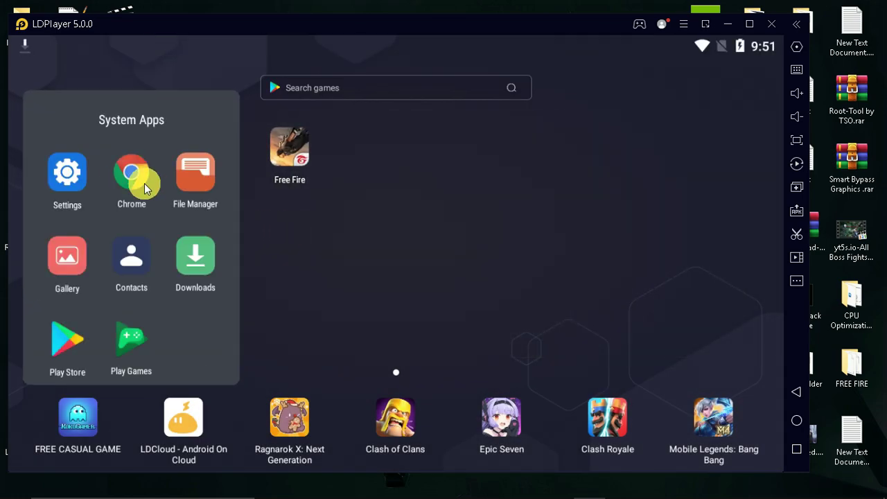
click(73, 173)
scroll(376, 351, down, 5)
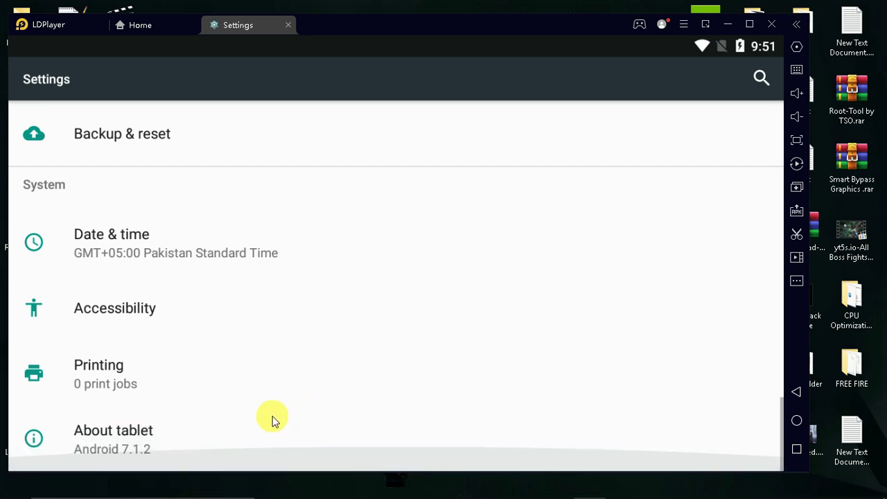
click(151, 443)
scroll(281, 146, down, 4)
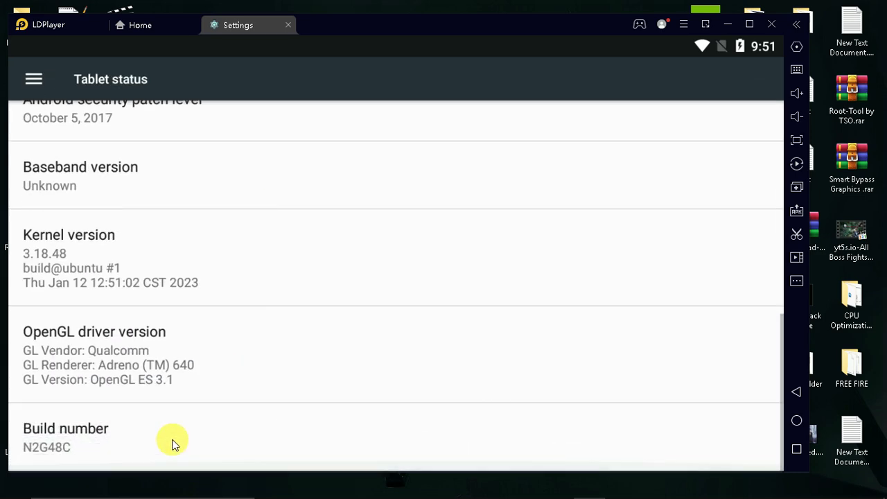
triple_click(173, 444)
double_click(172, 443)
click(172, 444)
click(173, 444)
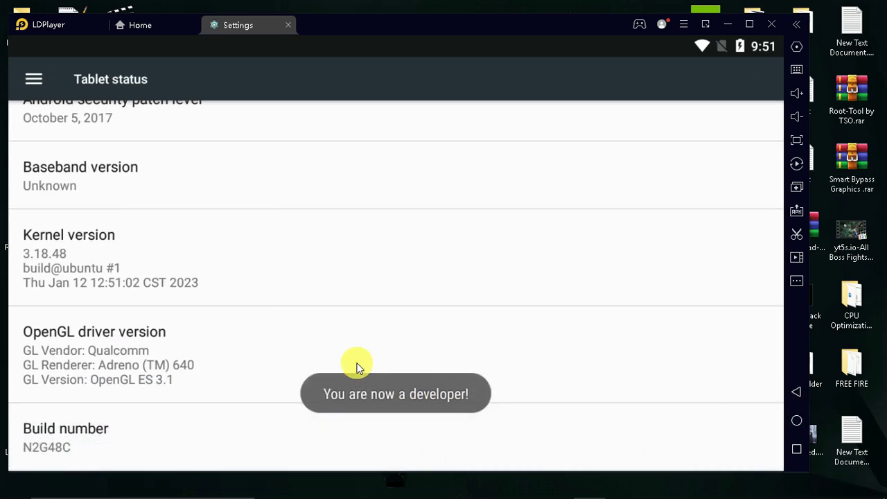
Set the window animation, transition animation and animator duration scales to Animation off in the developer options
drag(116, 386, 220, 225)
click(170, 386)
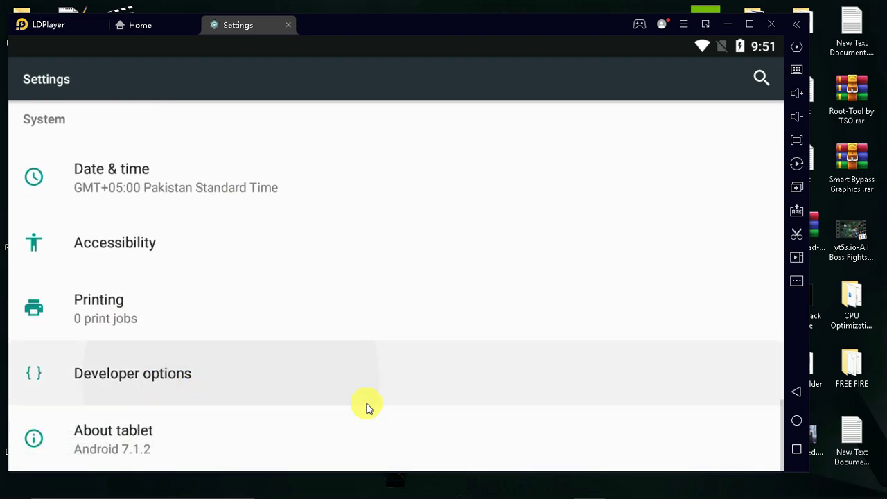
scroll(392, 307, down, 2)
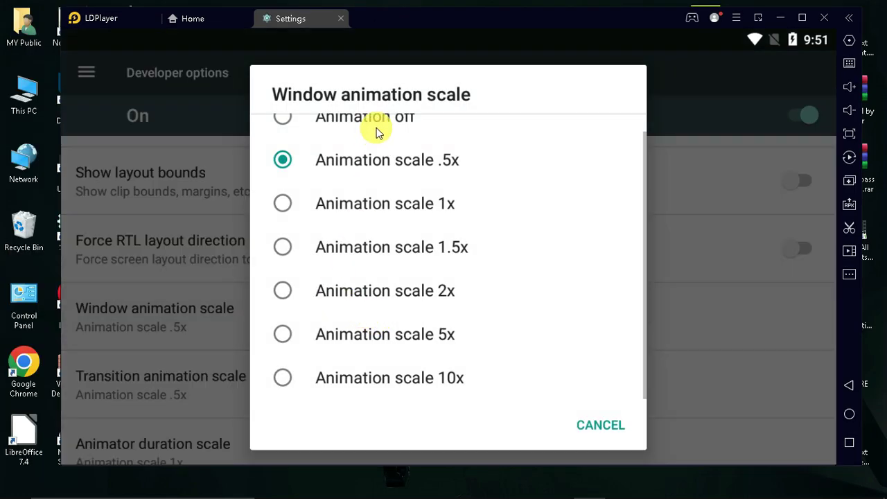
click(378, 133)
click(267, 406)
click(374, 132)
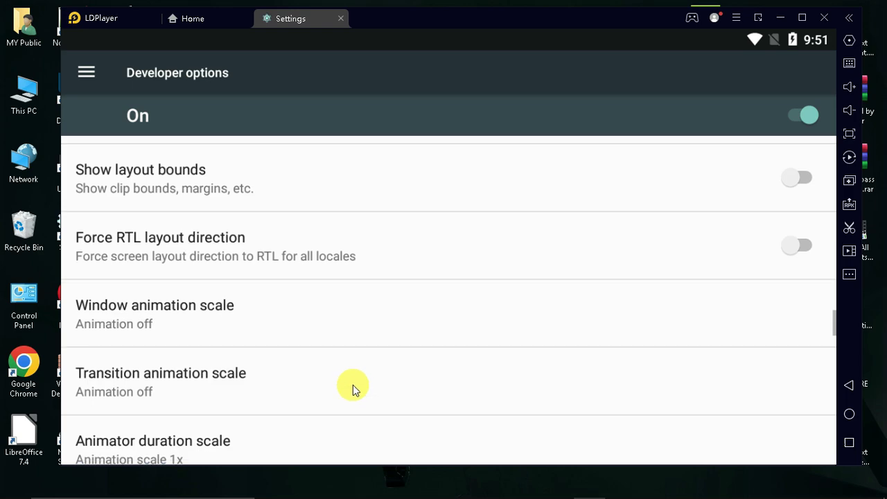
scroll(353, 384, down, 2)
click(301, 330)
click(364, 118)
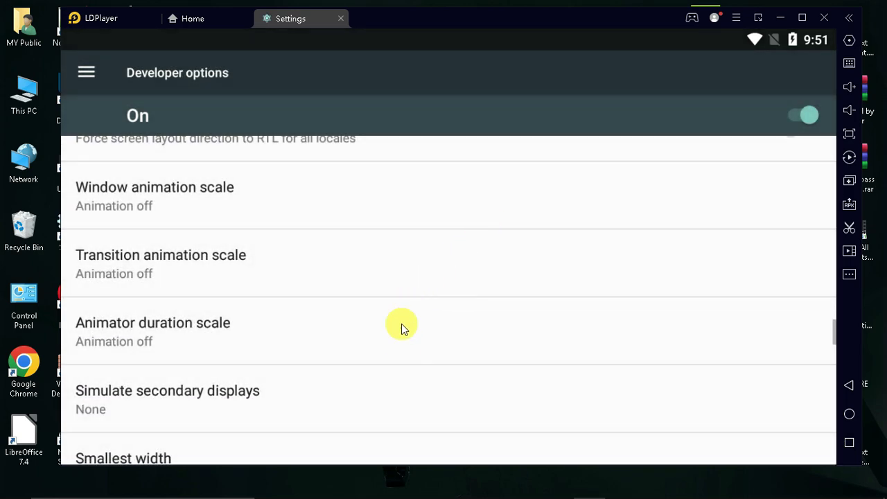
Enable Force 4x MSAA and review the choices for the background process limit without selecting one
scroll(356, 257, down, 5)
click(804, 255)
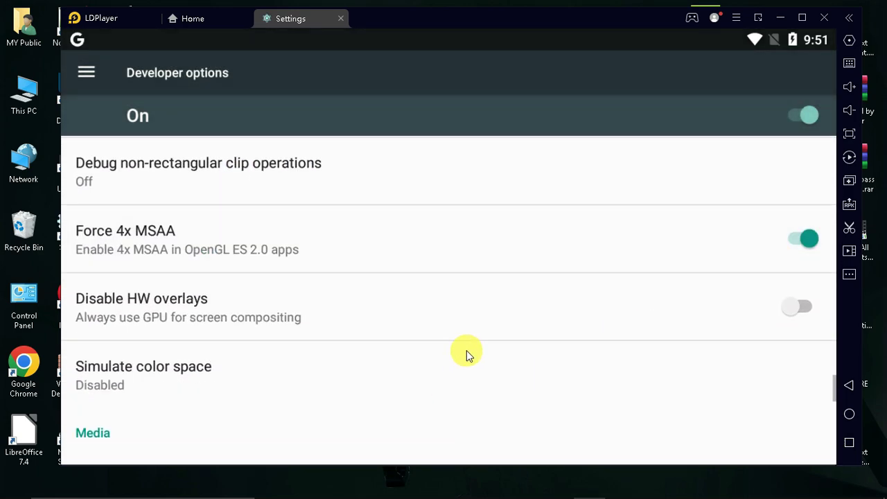
scroll(467, 353, down, 3)
scroll(408, 383, down, 5)
click(323, 286)
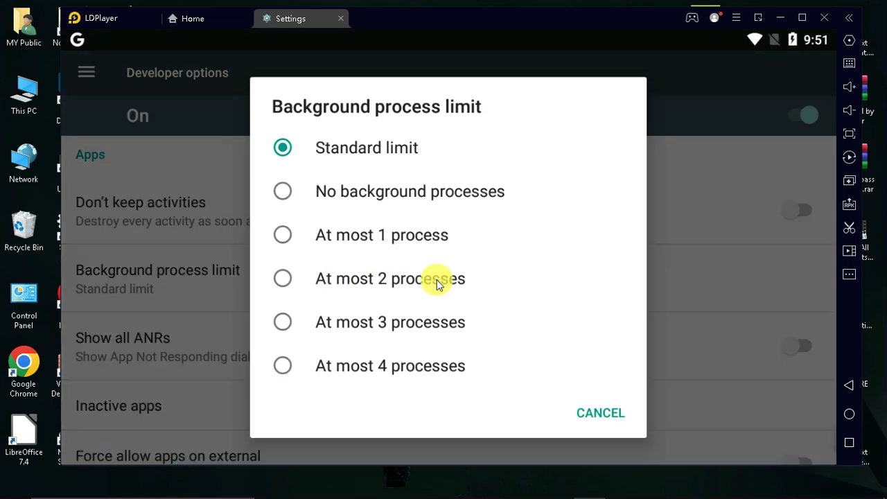
click(705, 313)
Set the smallest width in the developer options to 300 dp
scroll(541, 363, up, 10)
click(200, 293)
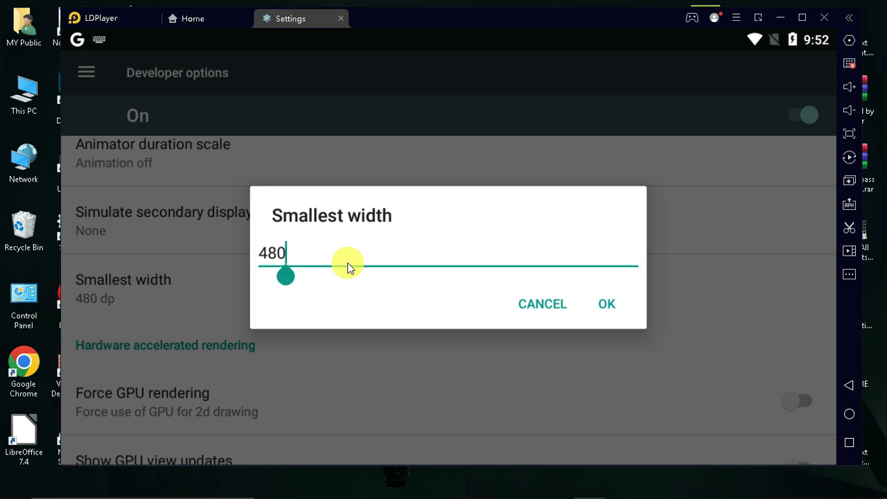
key(BackSpace)
key(BackSpace)
key(BackSpace)
text(300)
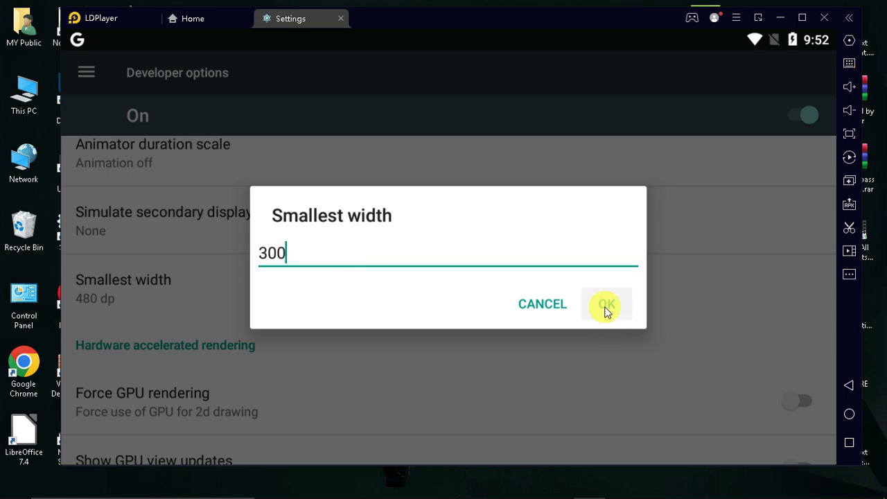
click(606, 305)
Force stop and disable the LD Store app from the Android app settings, and return to the list of all apps
click(849, 384)
scroll(339, 326, up, 10)
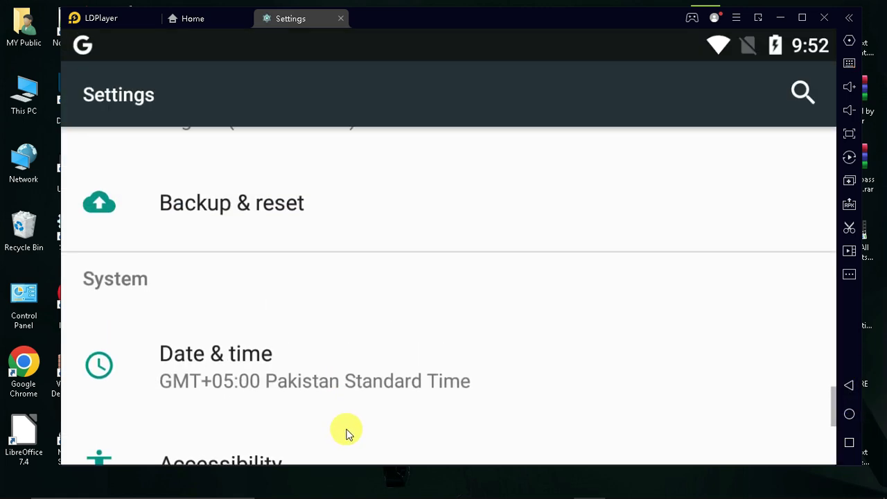
click(291, 205)
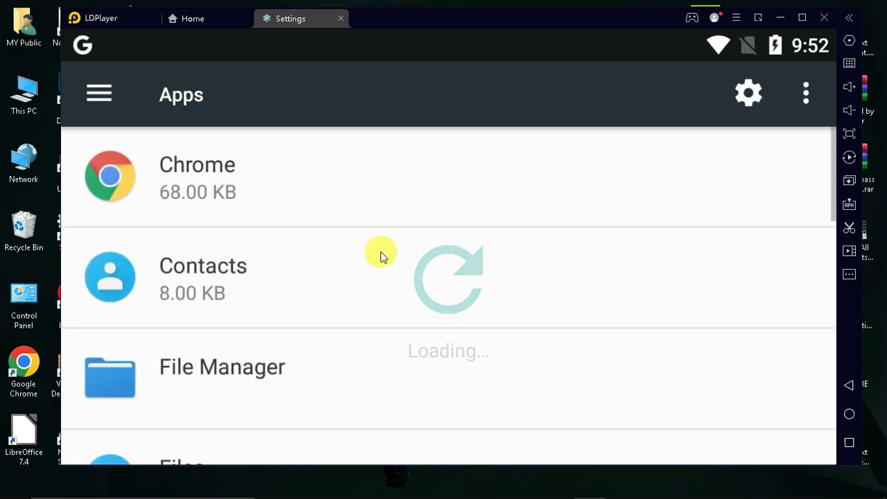
click(386, 323)
click(638, 296)
click(631, 349)
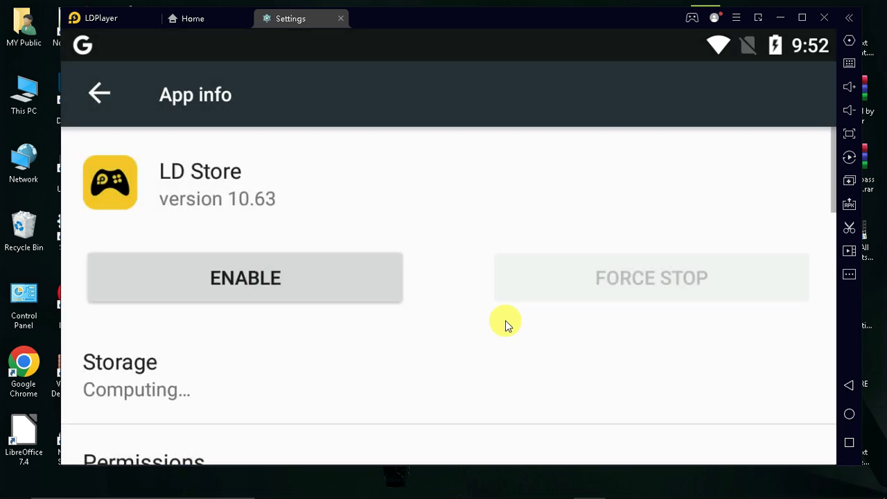
click(846, 390)
drag(411, 346, 408, 441)
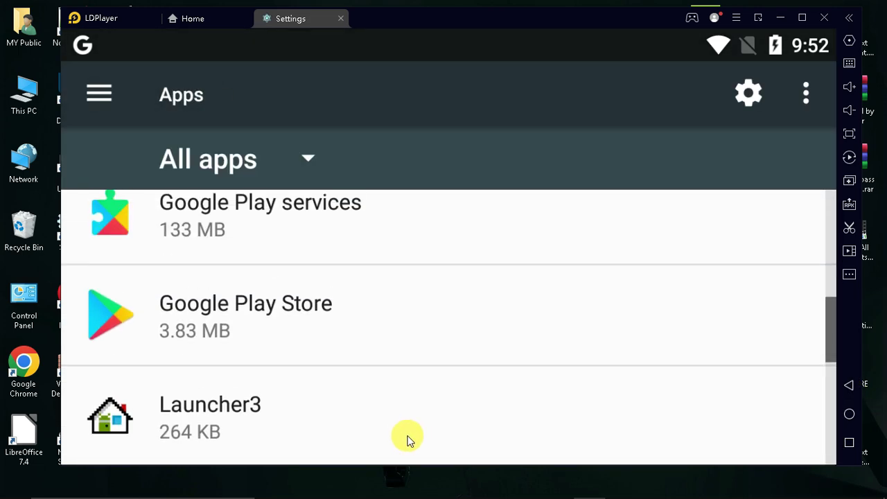
Force stop and disable the Google Play Store app from the list of all apps
click(406, 330)
click(653, 279)
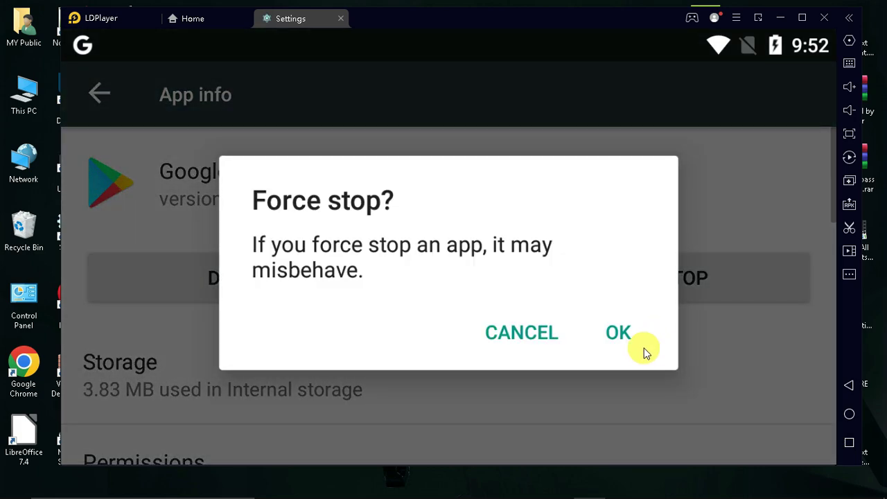
click(644, 348)
click(365, 270)
click(626, 324)
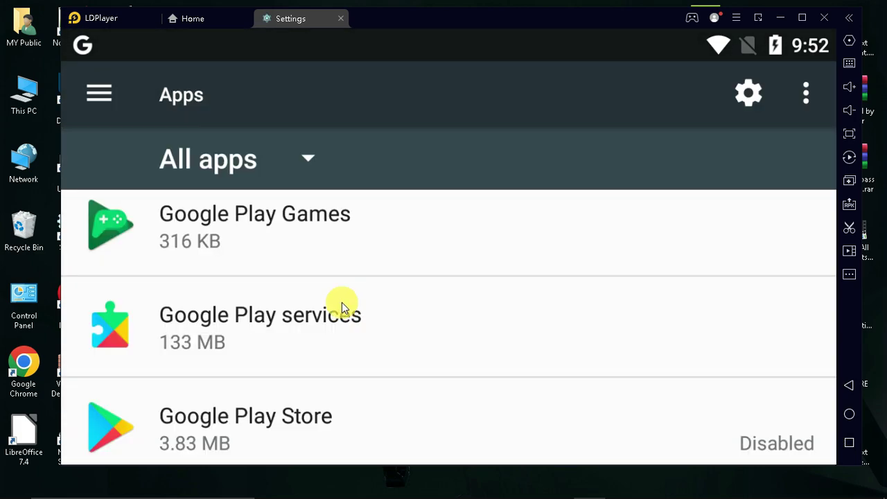
Force stop and disable the Google Play Games app, and return to the list of all apps
click(322, 238)
click(582, 279)
click(614, 339)
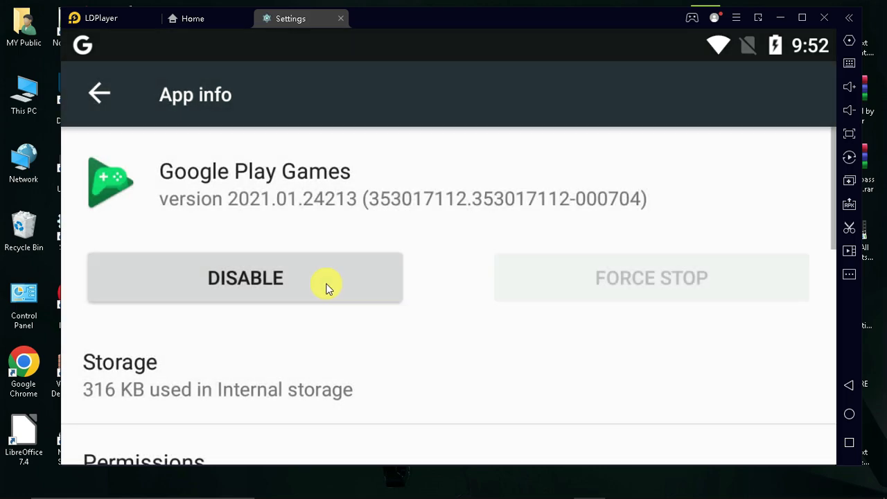
click(328, 288)
click(617, 305)
click(849, 385)
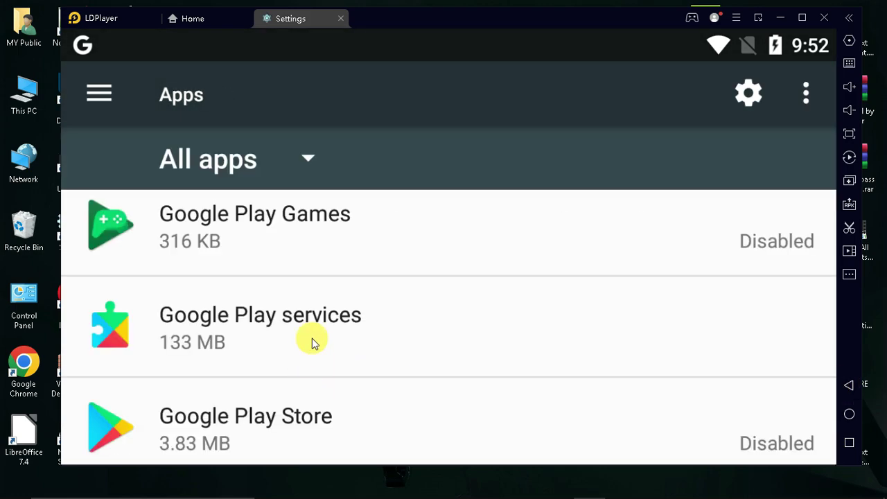
Dismiss the Android Settings app from the recent apps and launch Free Fire from the home screen
drag(370, 284, 368, 410)
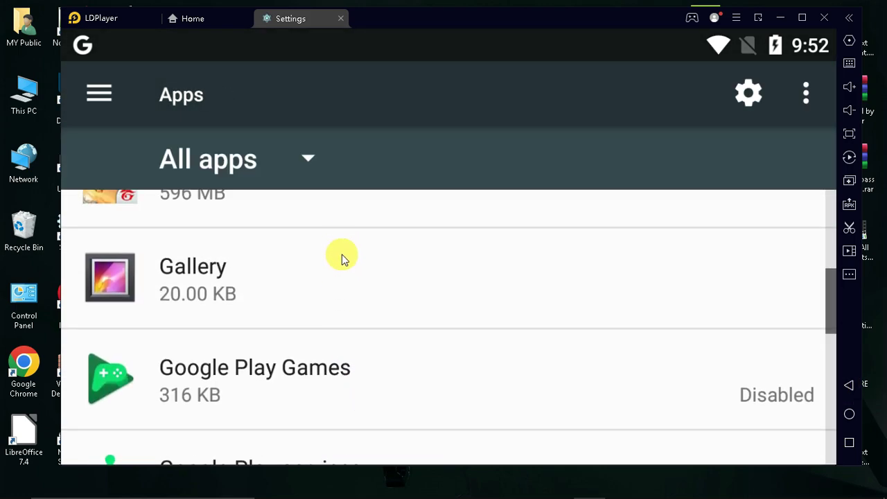
drag(340, 257, 329, 372)
drag(330, 293, 602, 349)
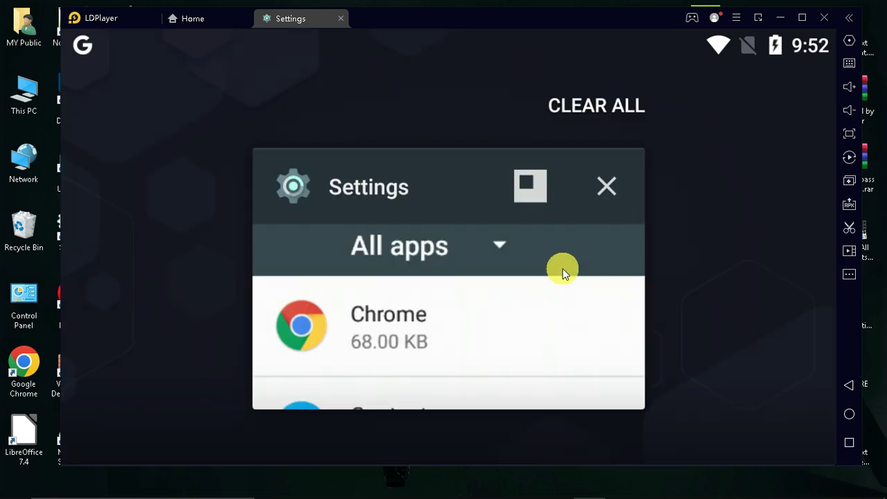
drag(562, 267, 758, 315)
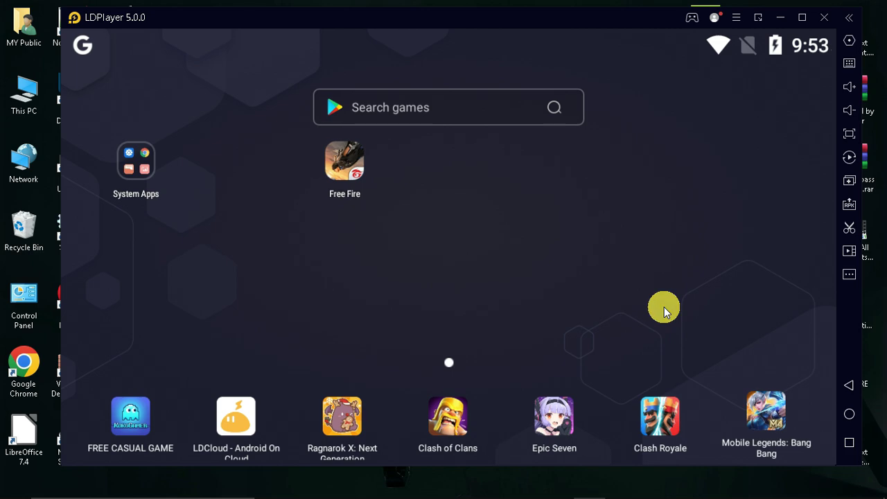
click(346, 178)
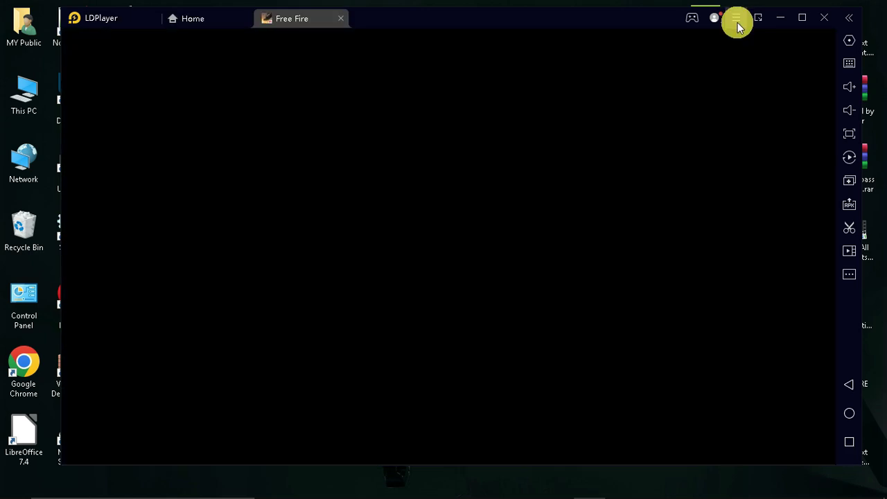
Compare the tablet mode and mobile mode resolution presets in the emulator settings, leaving without saving
click(736, 18)
click(738, 93)
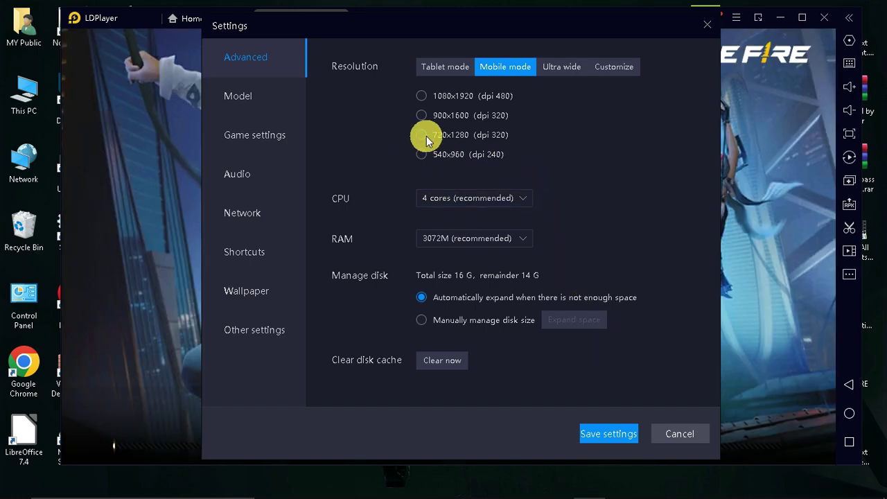
click(447, 66)
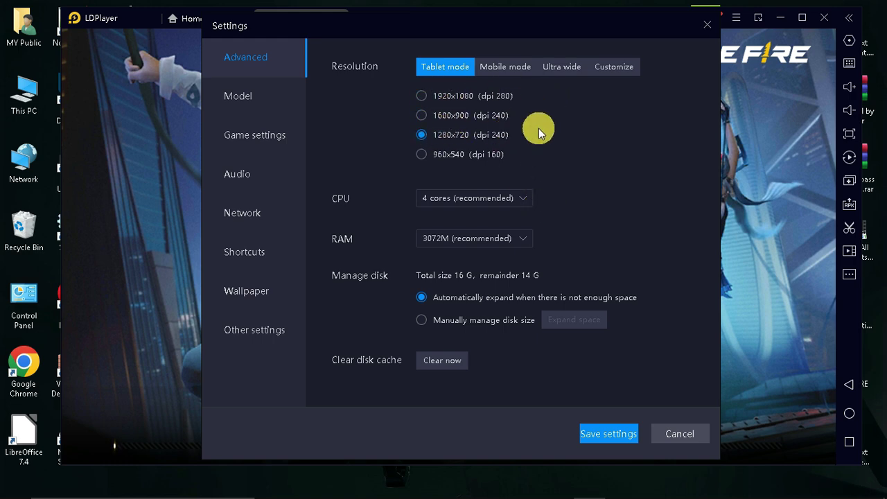
click(489, 69)
click(678, 437)
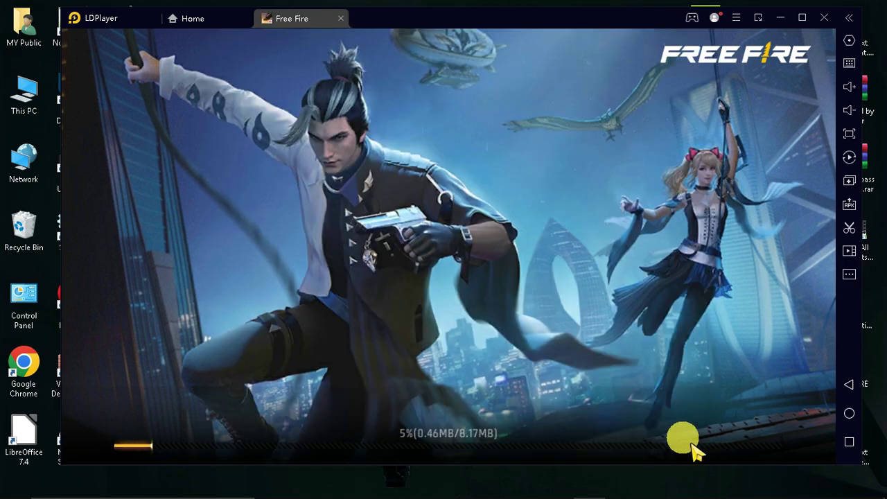
Mute the emulator's volume and sign in to Free Fire with Facebook
click(850, 112)
drag(435, 75, 252, 72)
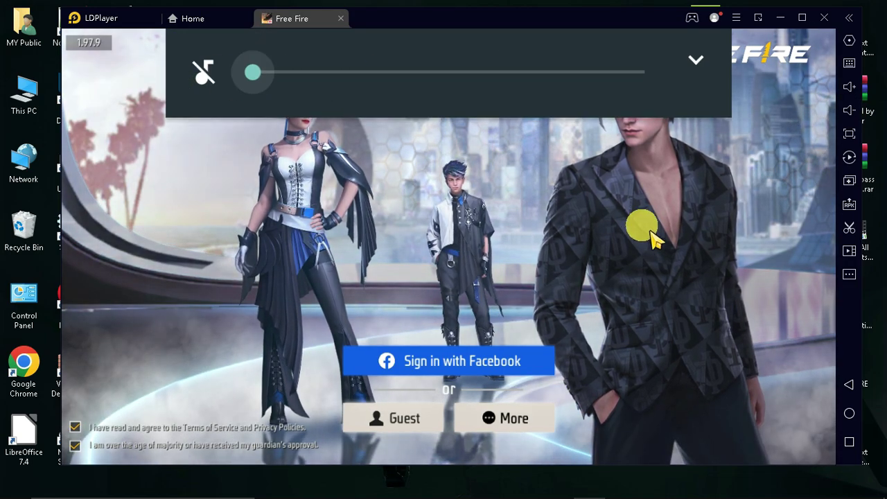
click(545, 417)
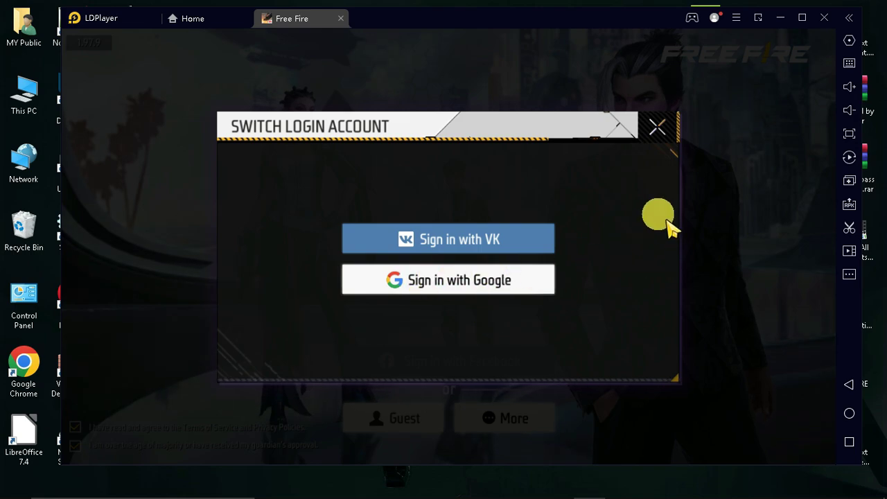
click(670, 134)
click(475, 369)
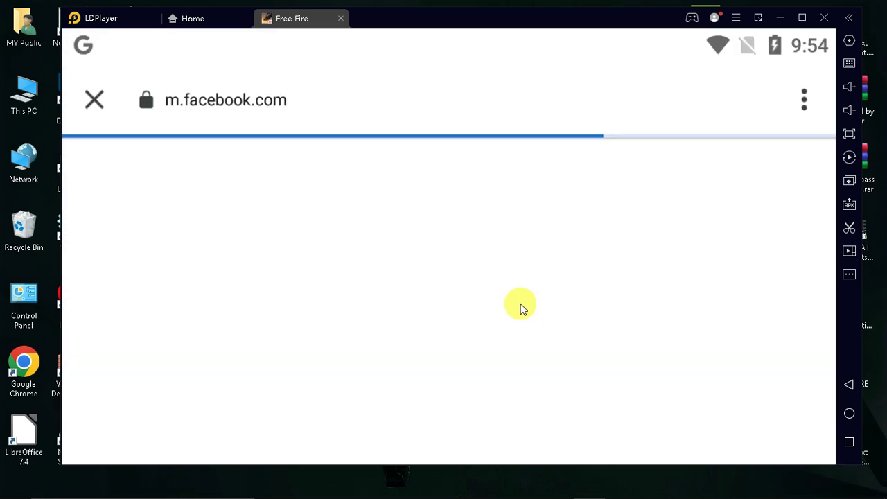
drag(522, 316, 525, 196)
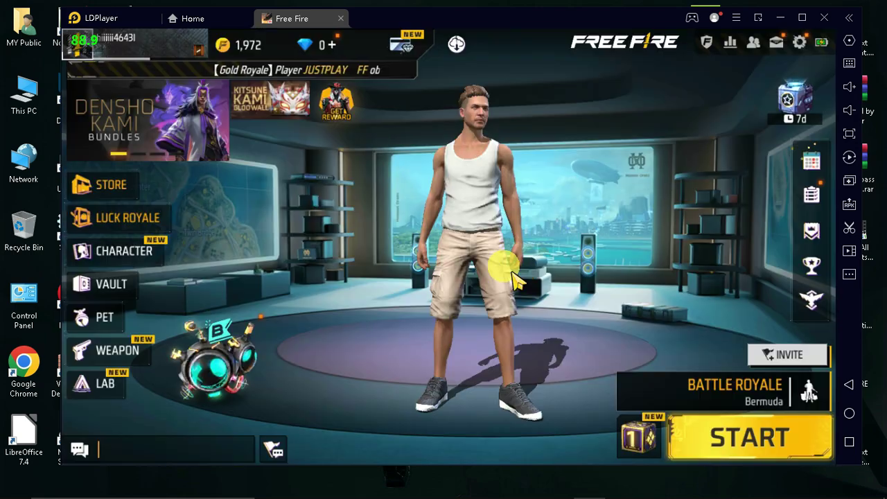
In the Free Fire display settings, set Graphics to Smooth and High FPS to Normal
click(799, 42)
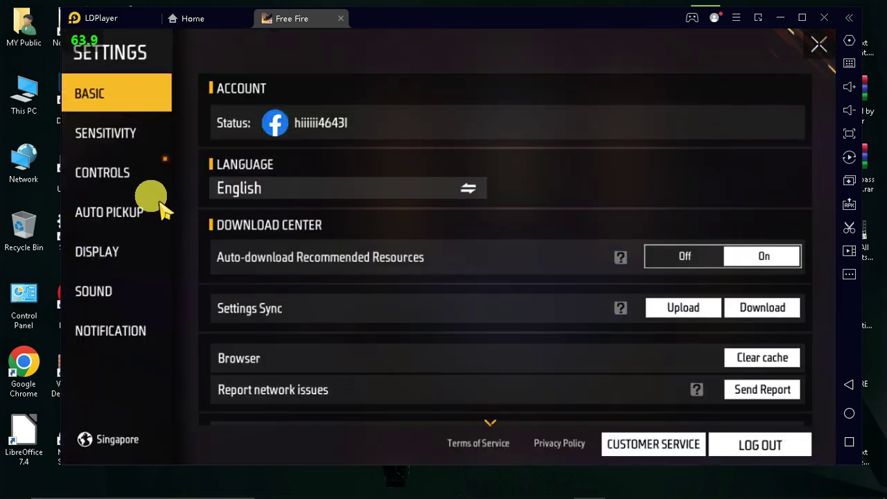
click(127, 130)
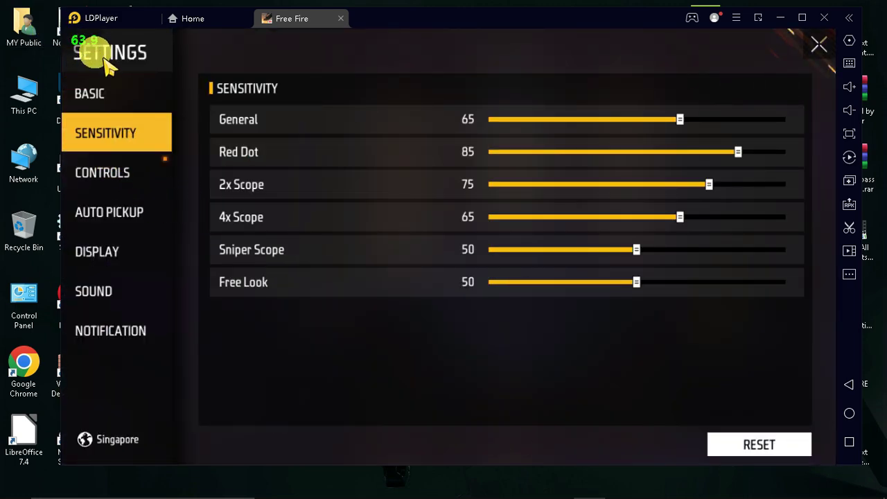
click(125, 256)
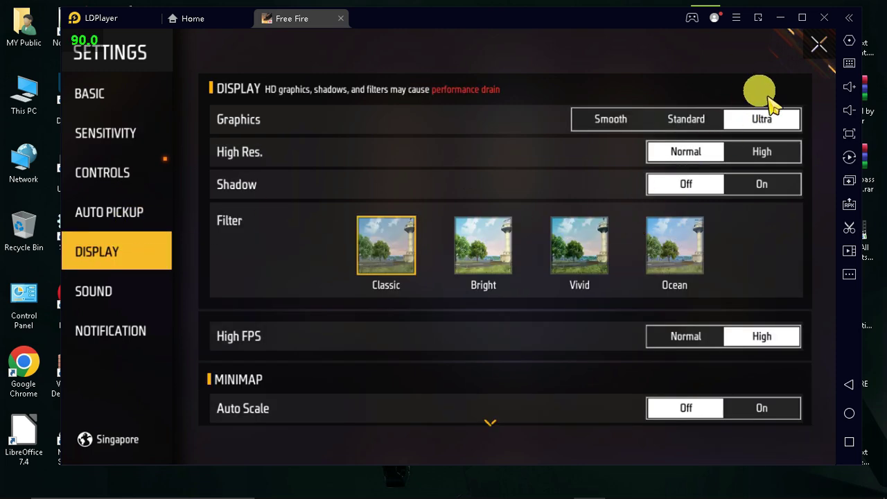
click(627, 124)
click(687, 175)
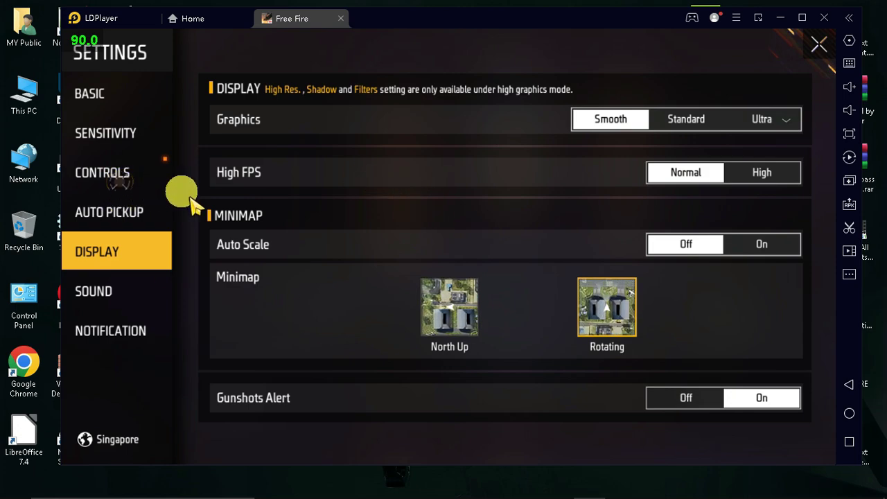
From the custom HUD screen, set the keymap's vertical mouse sensitivity to 23%, disable Show keymap instruction when games start, and save
click(142, 179)
click(707, 443)
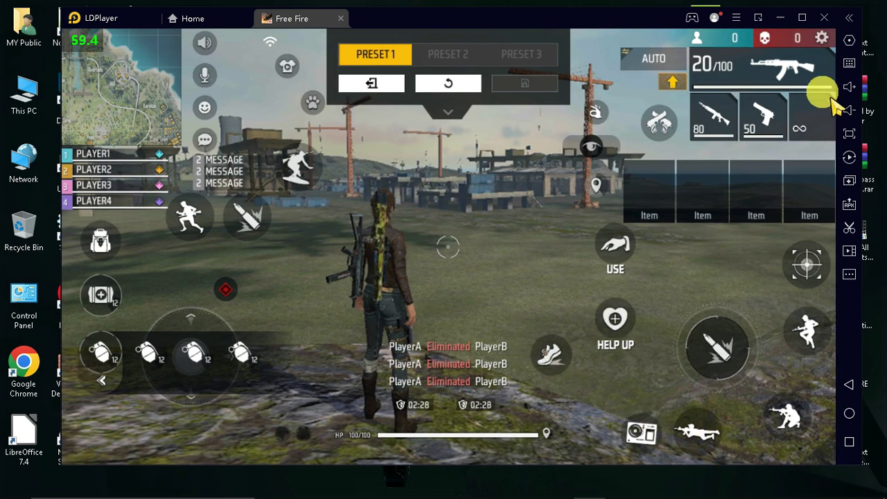
click(849, 63)
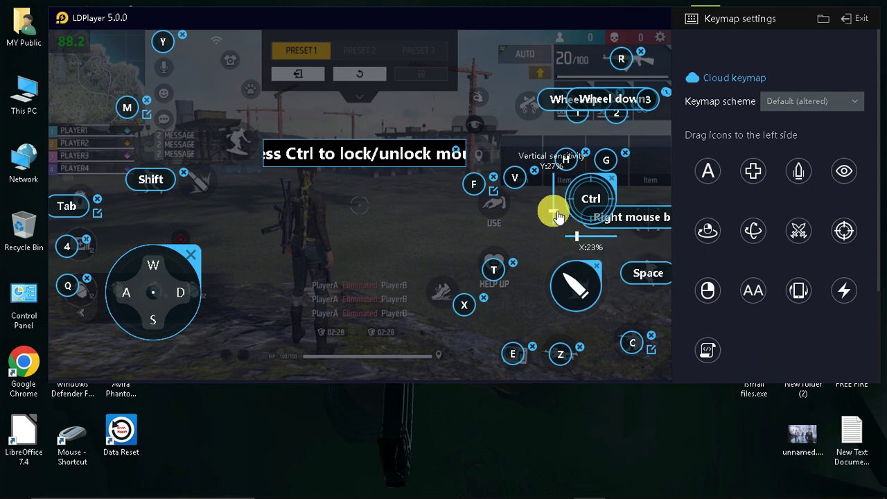
drag(553, 212, 554, 214)
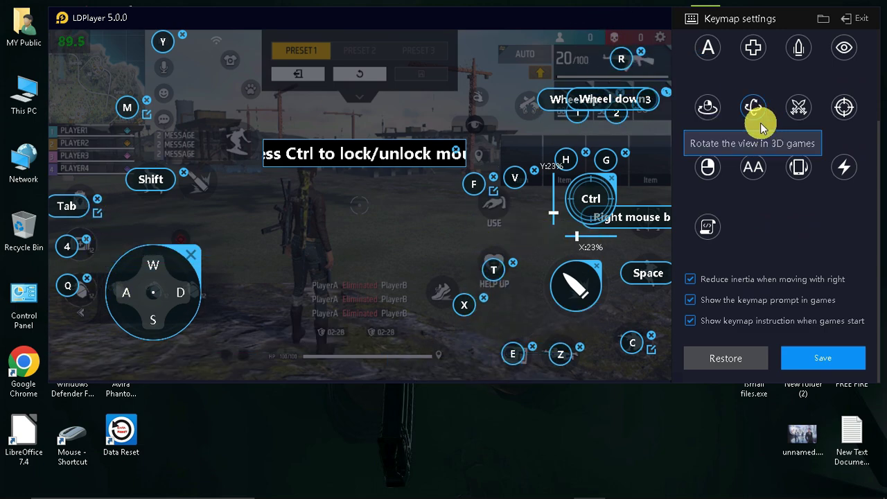
click(693, 321)
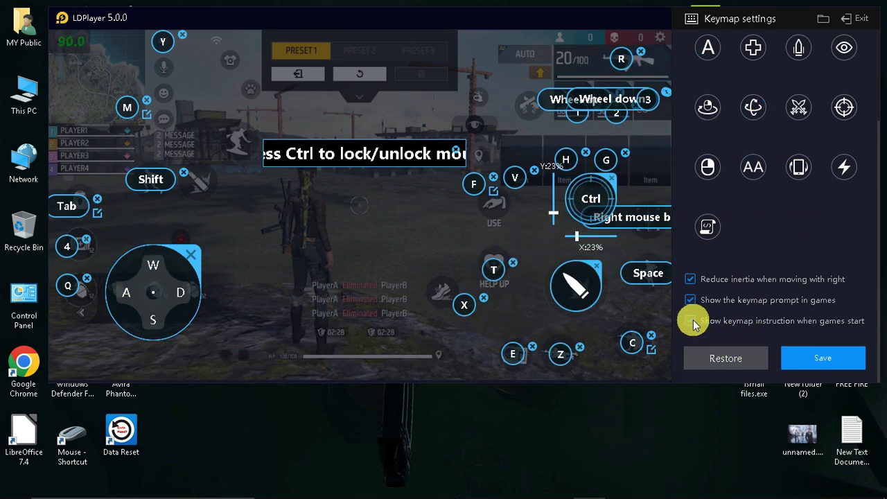
click(825, 358)
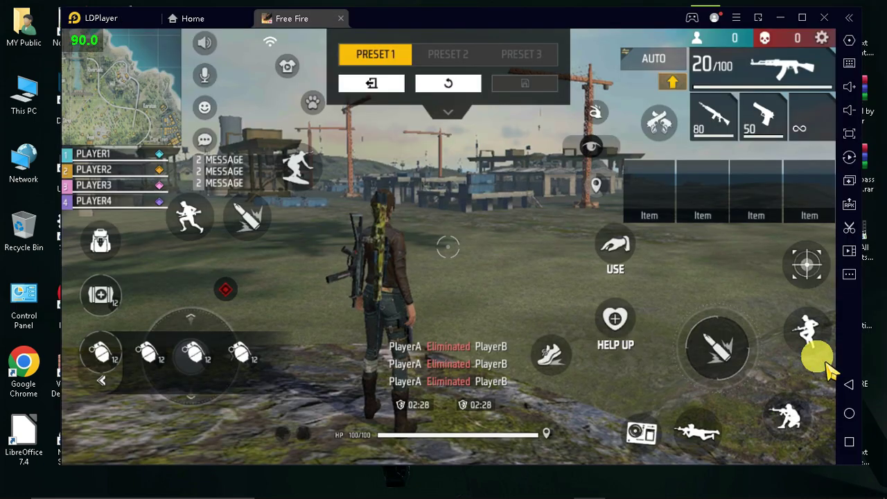
Leave the custom HUD editor, review the shooting and assistance options in the control settings, and return to the lobby
click(391, 92)
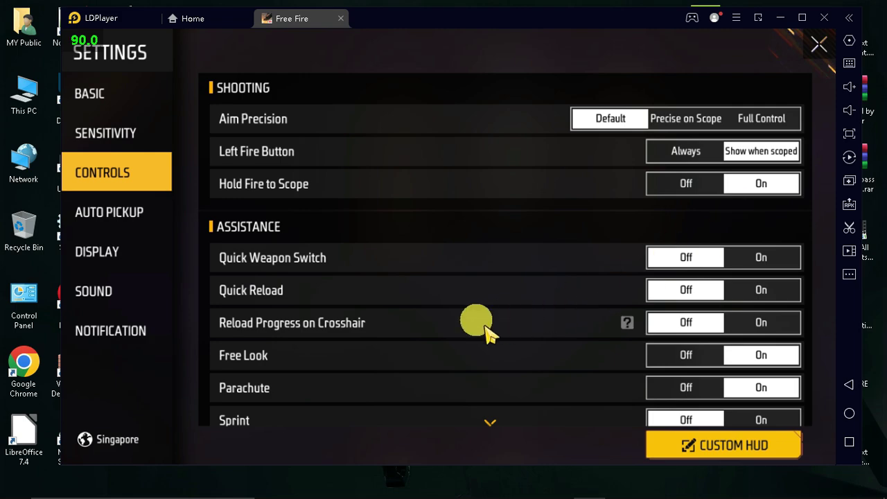
drag(485, 332, 461, 262)
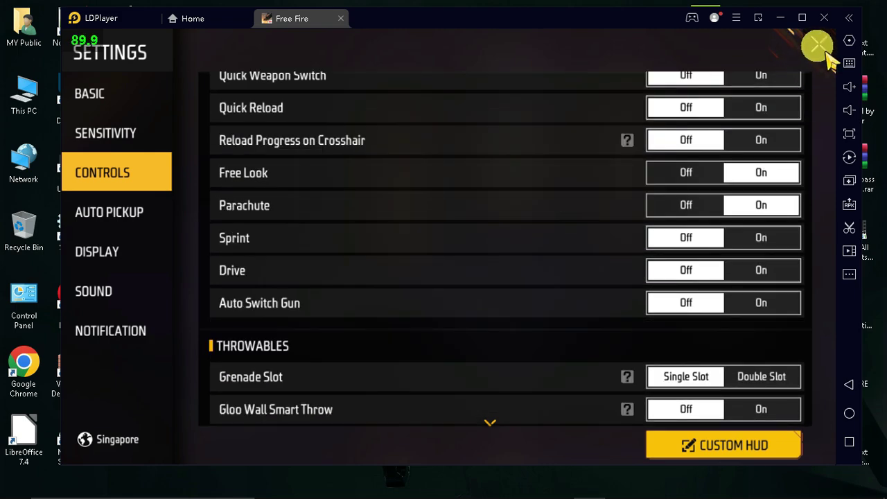
click(818, 44)
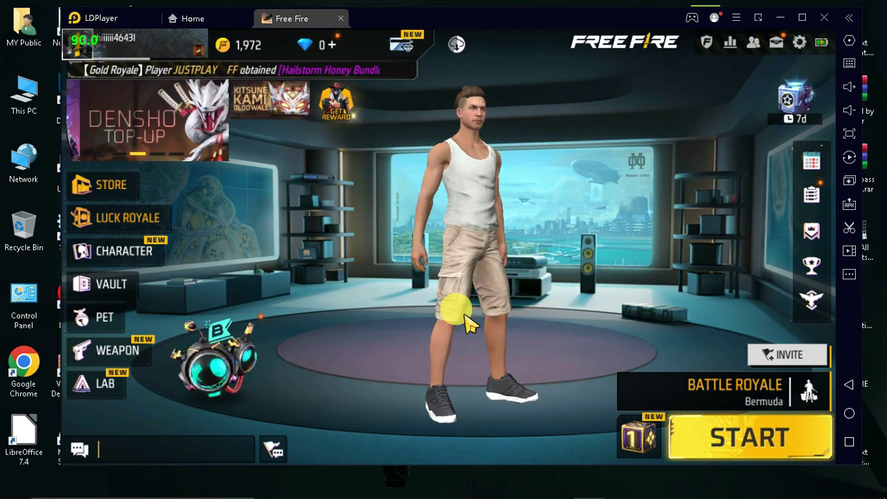